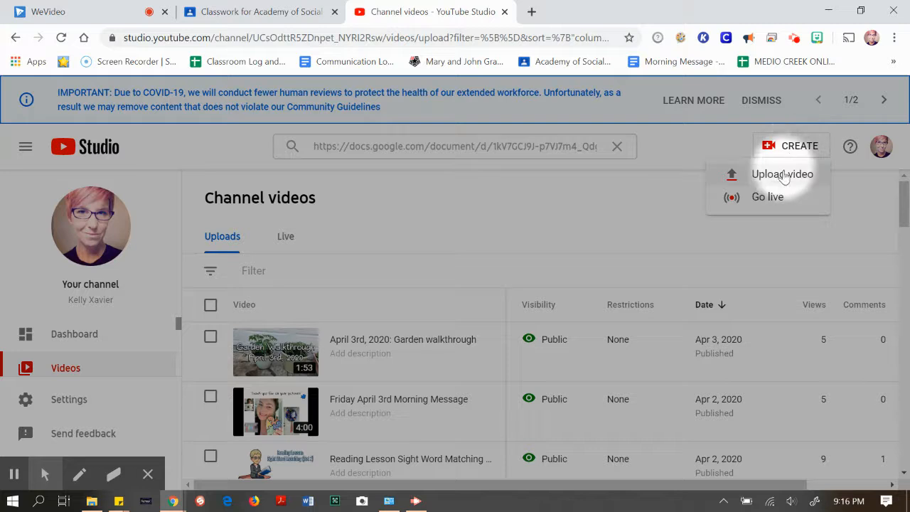
Step: Go to your own YouTube channel page and start a new video upload
left_click(26, 147)
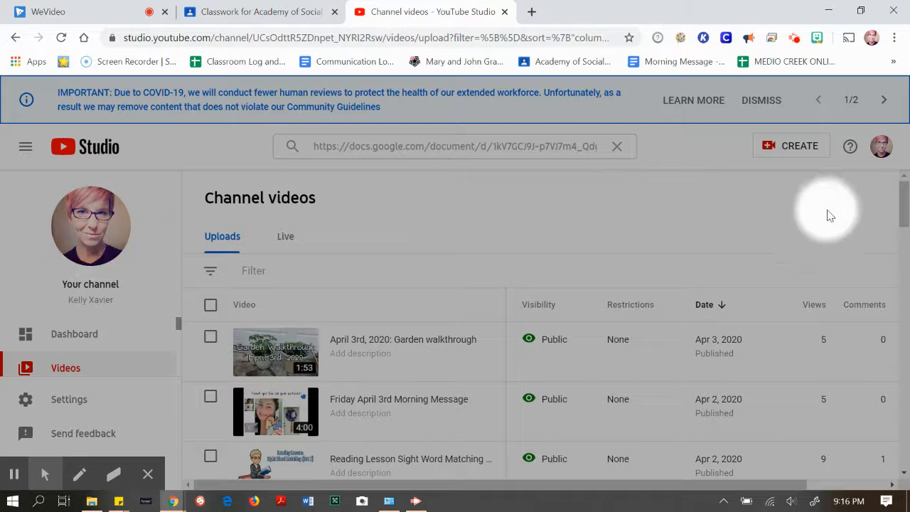
left_click(880, 147)
left_click(749, 231)
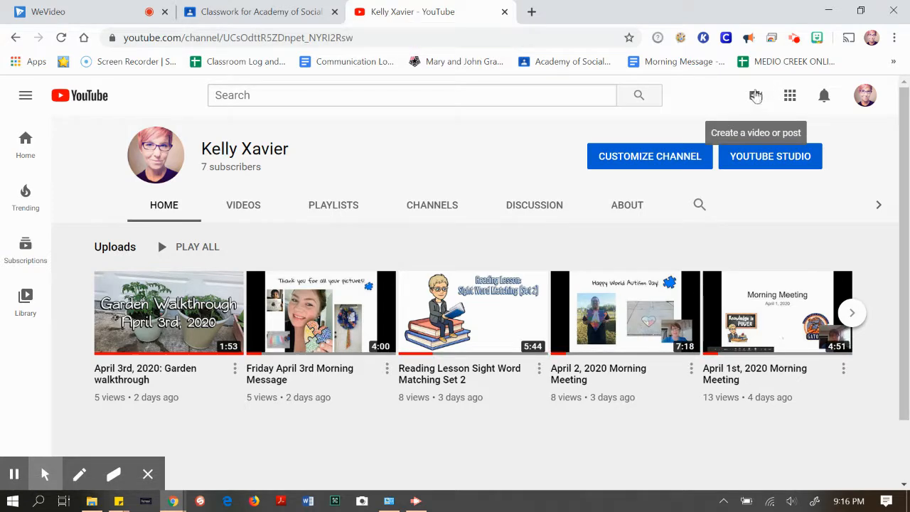
left_click(11, 448)
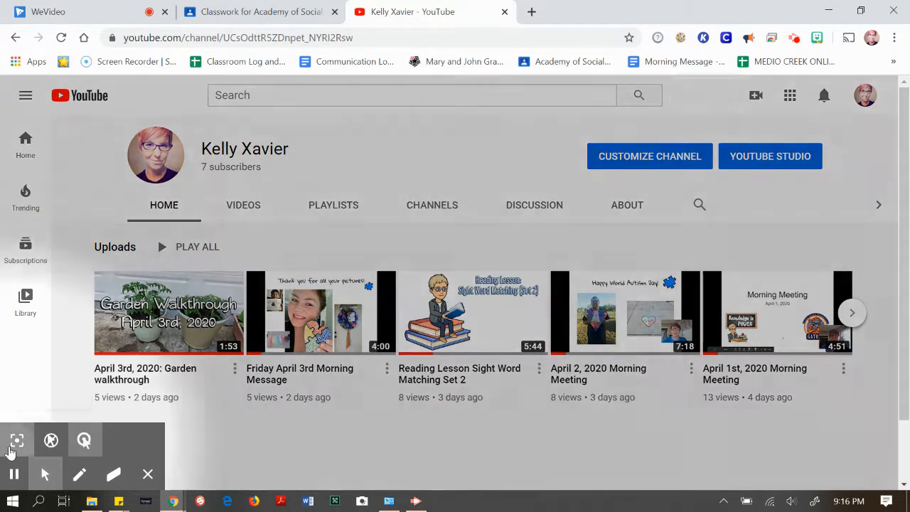
left_click(754, 98)
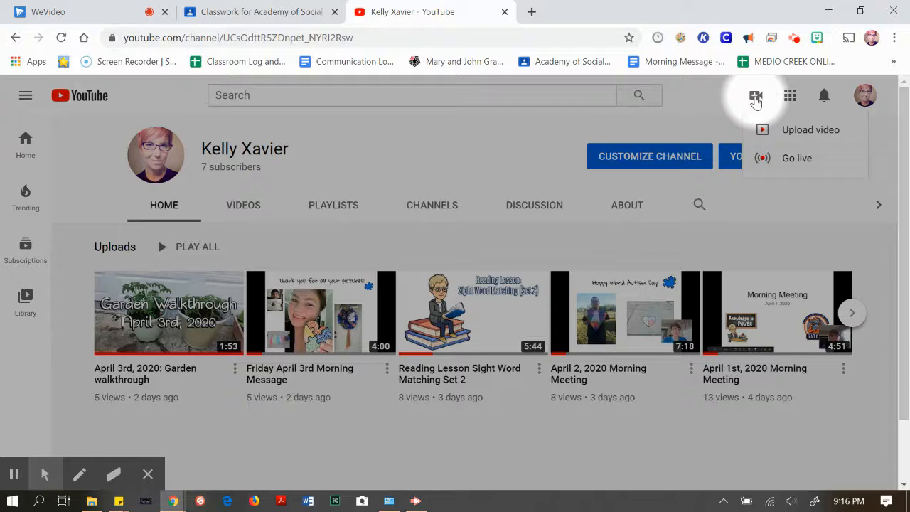
left_click(776, 139)
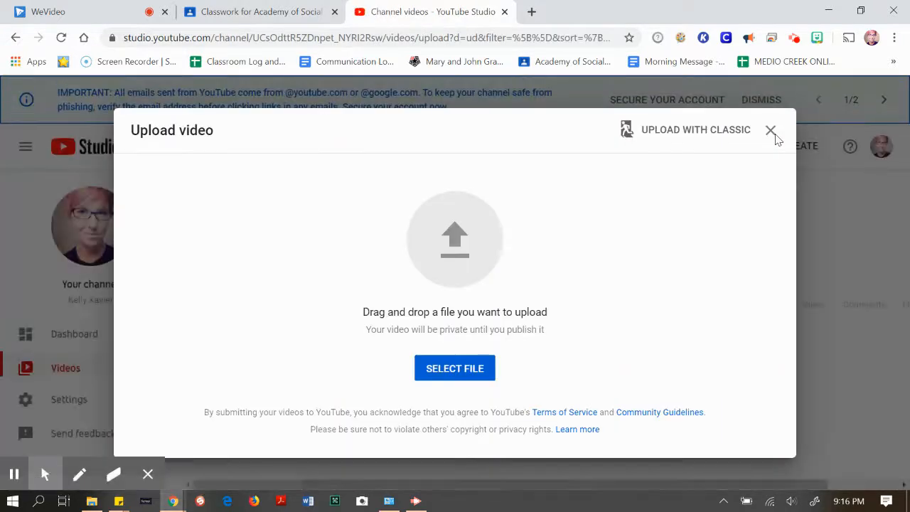
Step: Choose the video file IMG_9524 from the Downloads folder for the upload
left_click(442, 373)
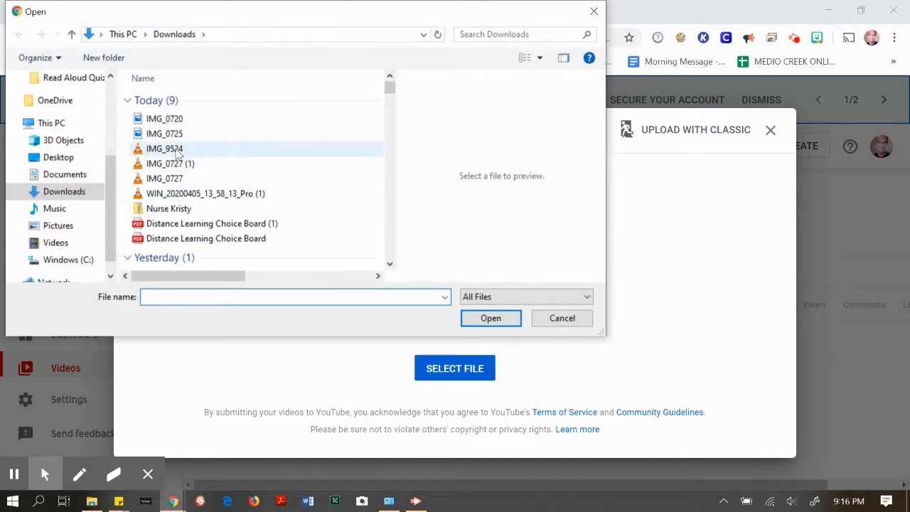
left_click(177, 151)
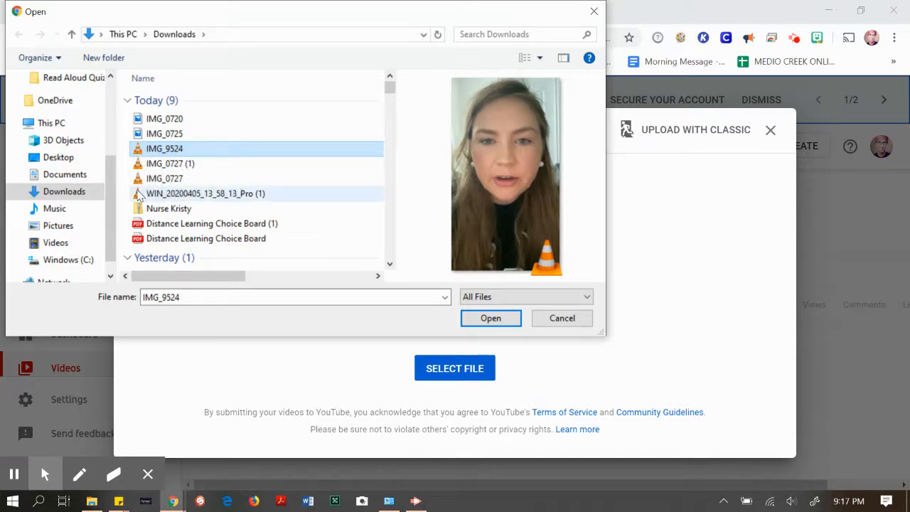
left_click(485, 320)
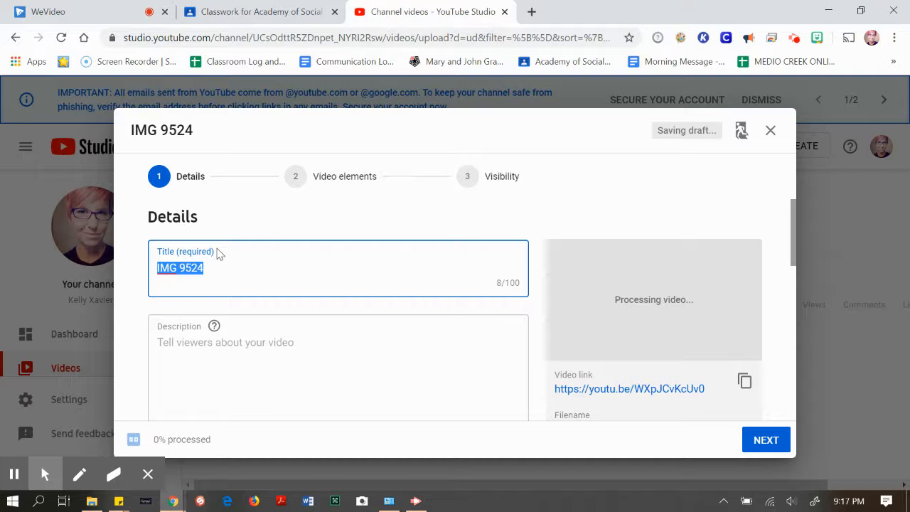
Step: Replace the video's title with the speaker's first name, "says a message for Nurse" and the nurse's first name
type("Whitney say")
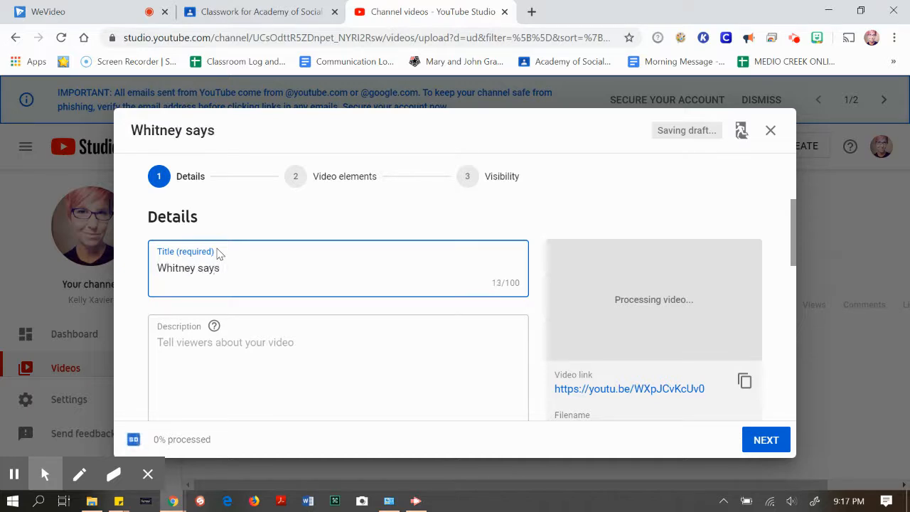
type("s a me")
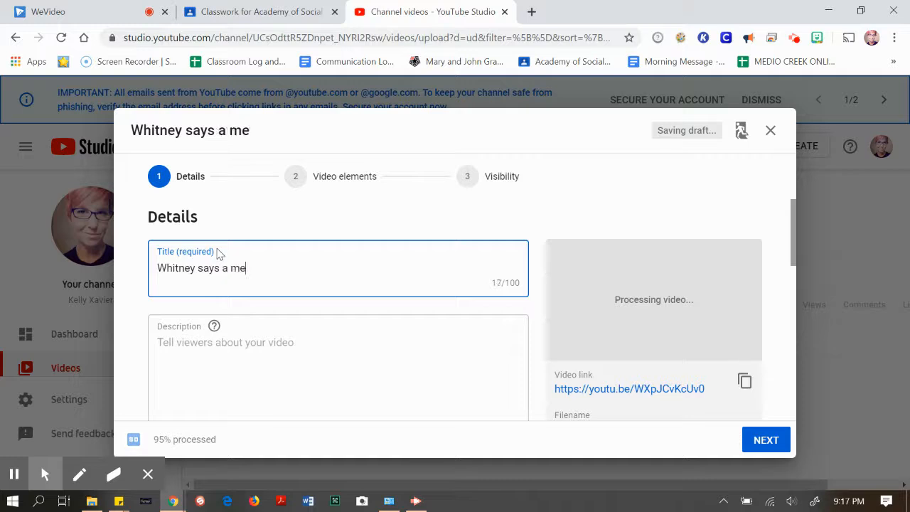
type("ssage for Nur")
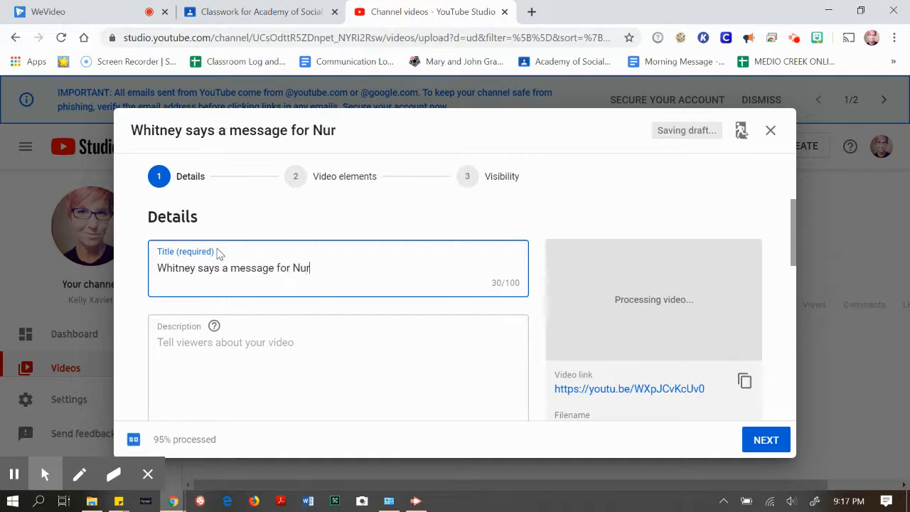
type("se Kristy")
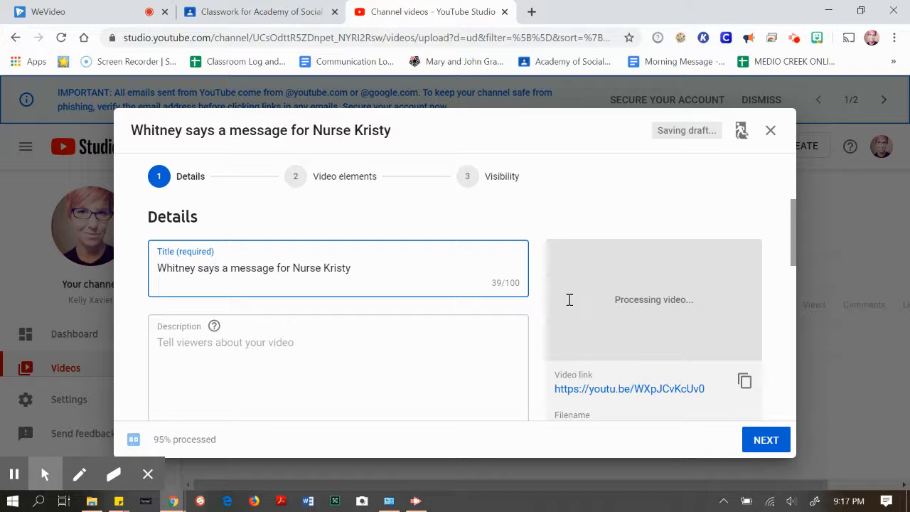
Step: Mark the video's audience as made for kids and finish the upload details stage
scroll(725, 401, "down", 3)
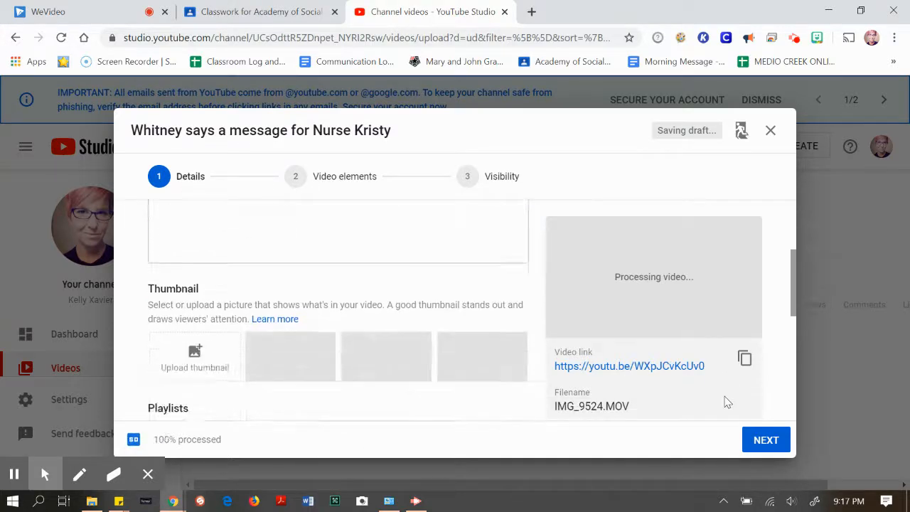
scroll(724, 401, "down", 3)
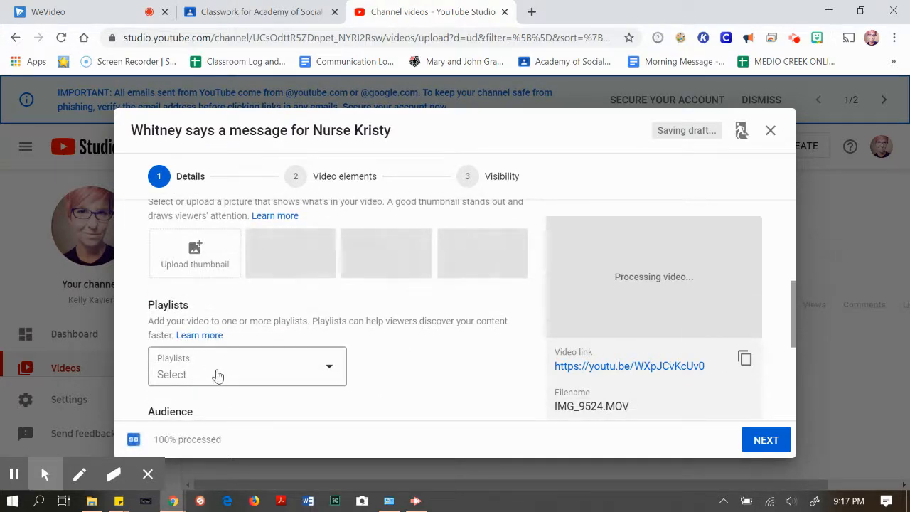
scroll(218, 375, "down", 3)
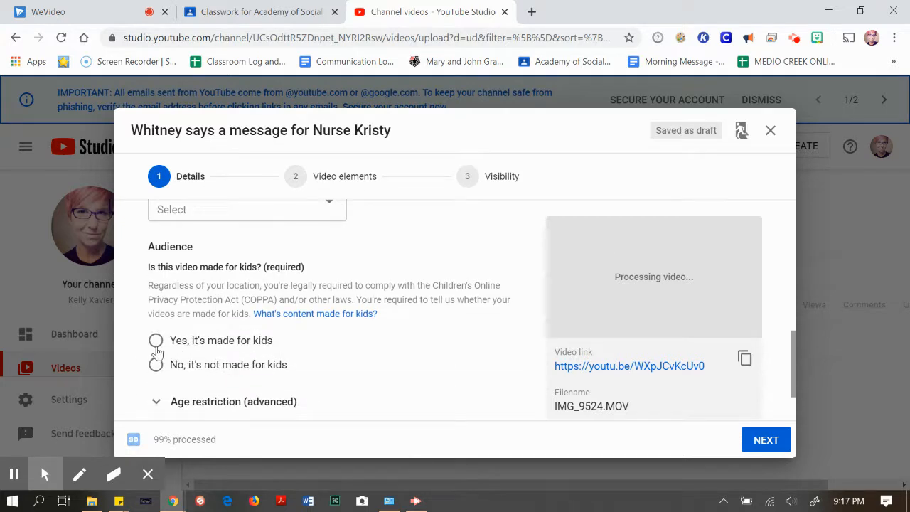
left_click(156, 341)
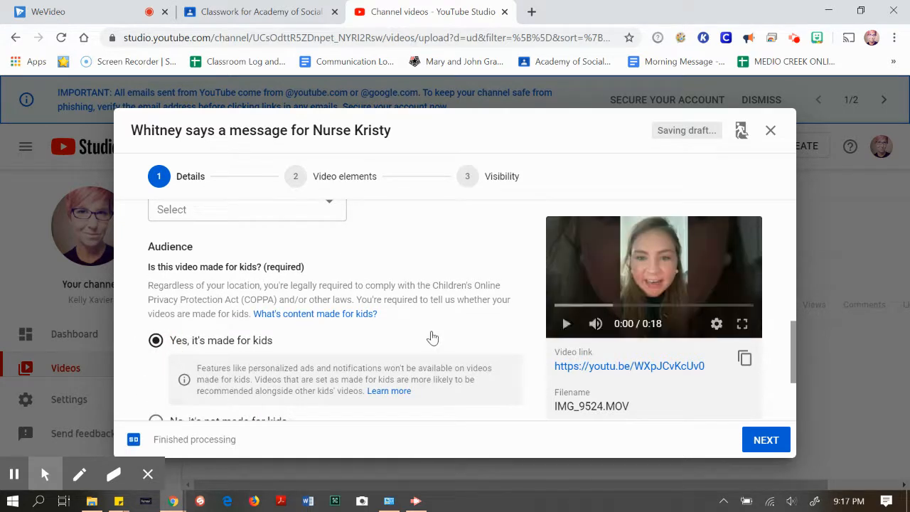
scroll(432, 337, "down", 2)
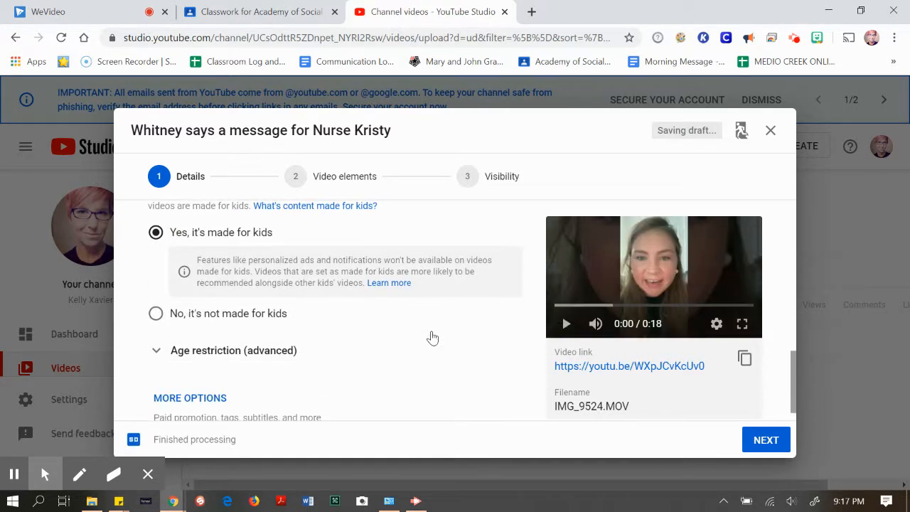
left_click(766, 440)
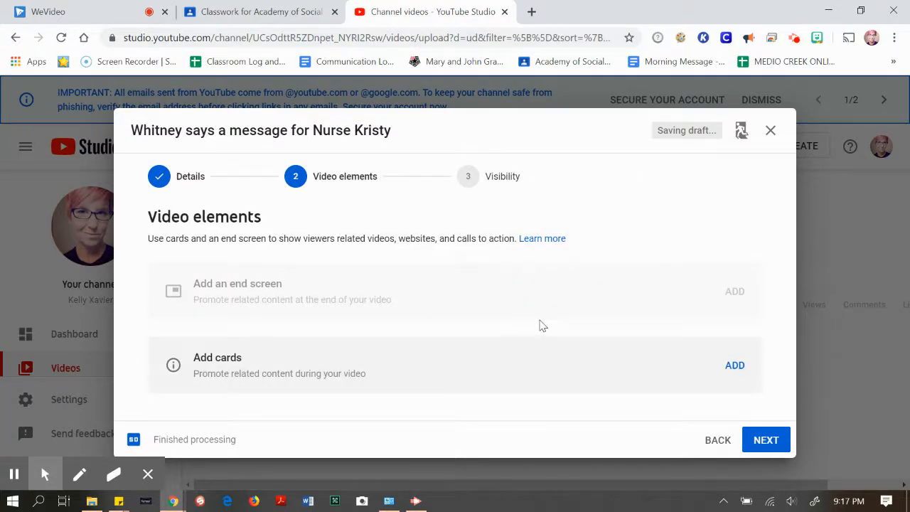
Step: Publish the video with Public visibility without adding video elements, and copy its video link
left_click(763, 439)
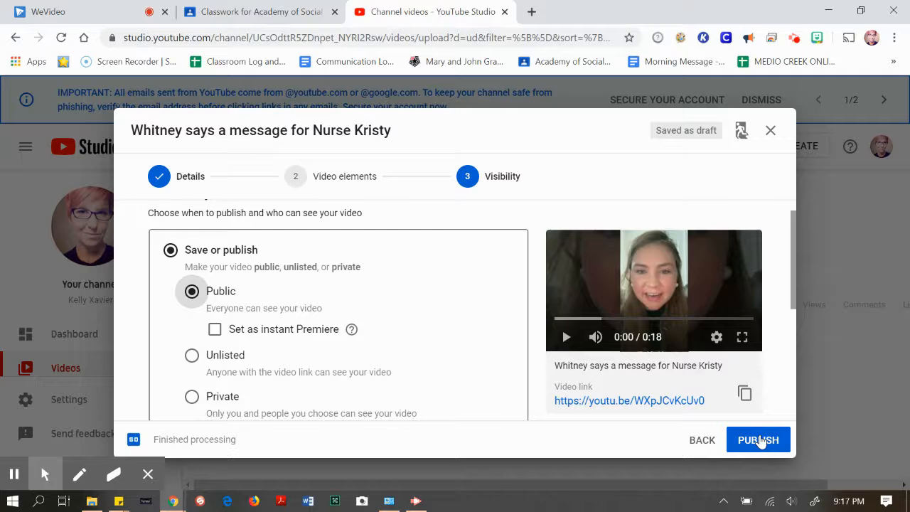
left_click(758, 440)
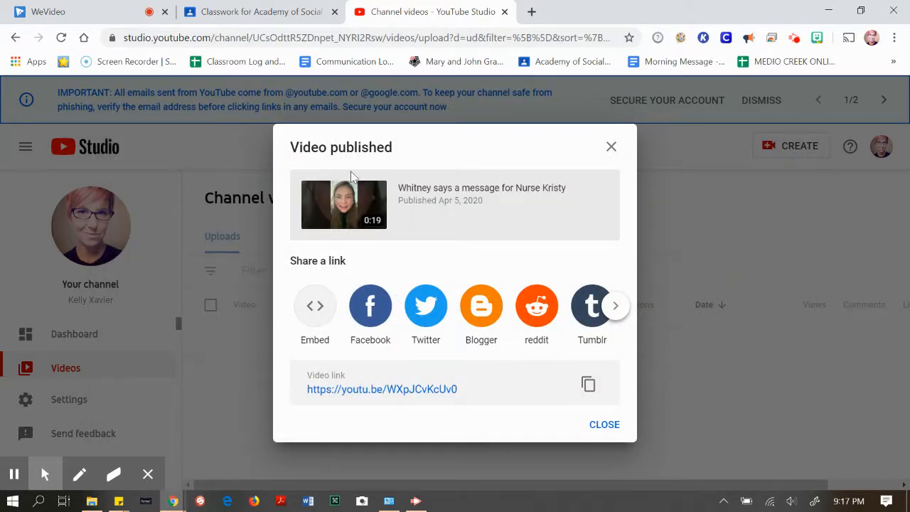
left_click(587, 385)
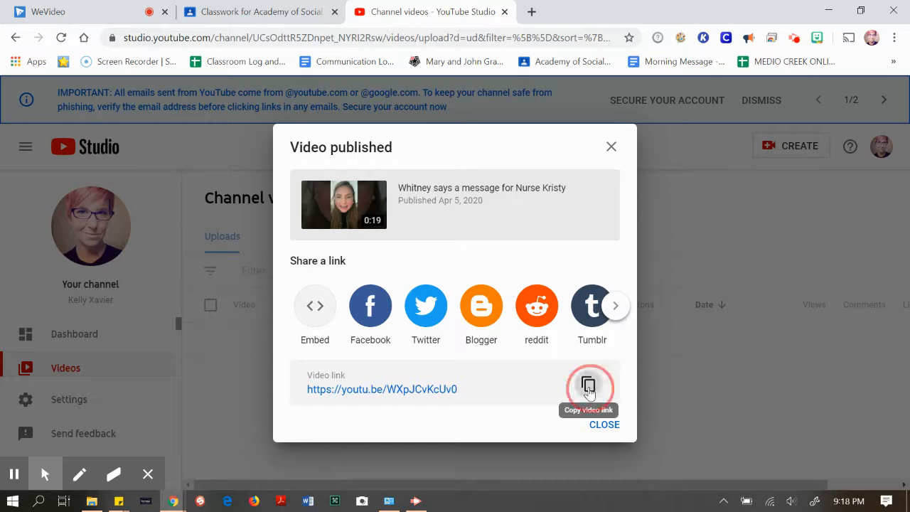
left_click(614, 425)
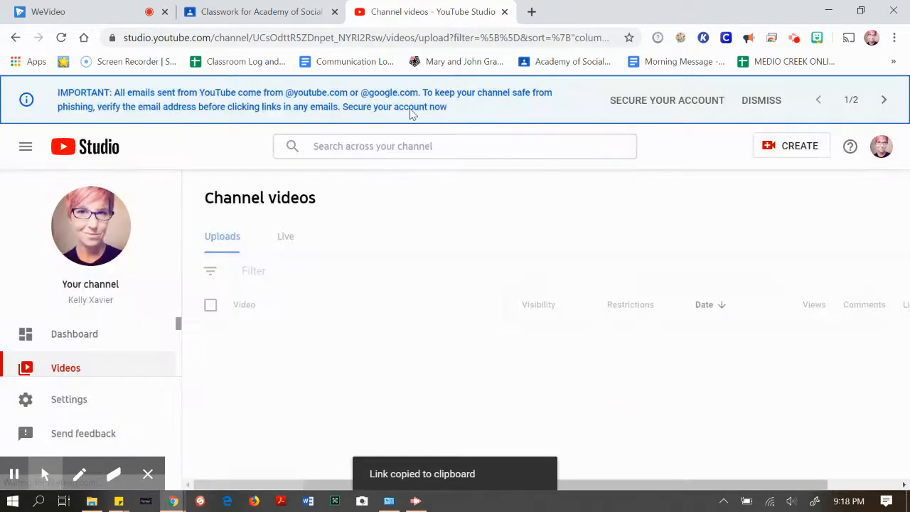
Step: Switch to Google Classroom and start a new assignment in the classwork of Academy of Social Diversity Transition
left_click(272, 8)
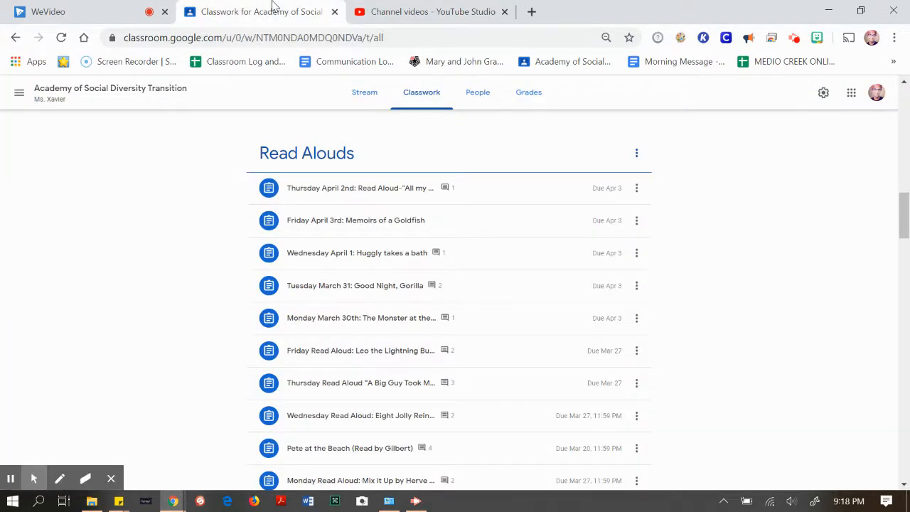
scroll(177, 187, "up", 15)
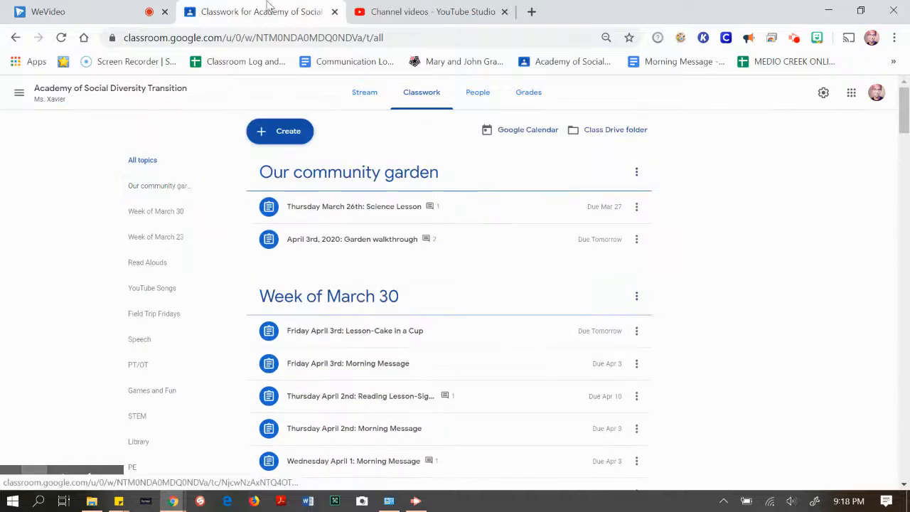
left_click(374, 98)
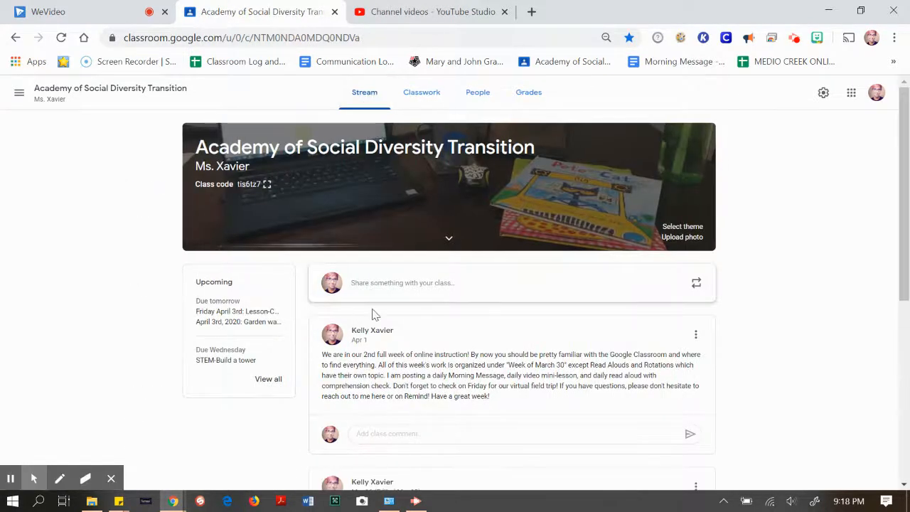
left_click(421, 98)
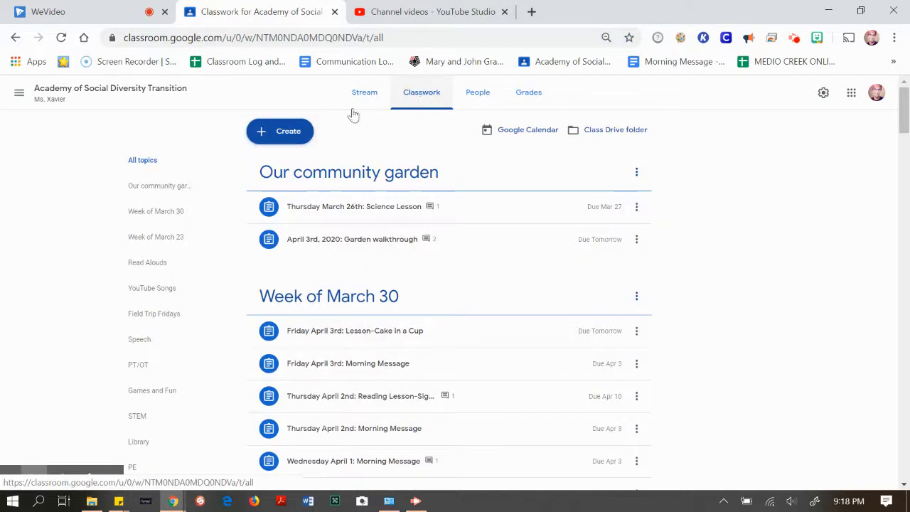
left_click(282, 137)
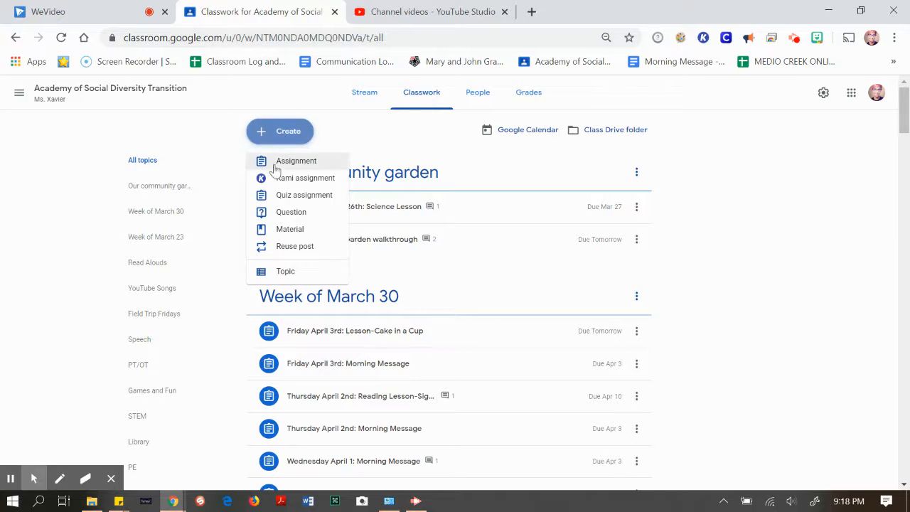
left_click(274, 168)
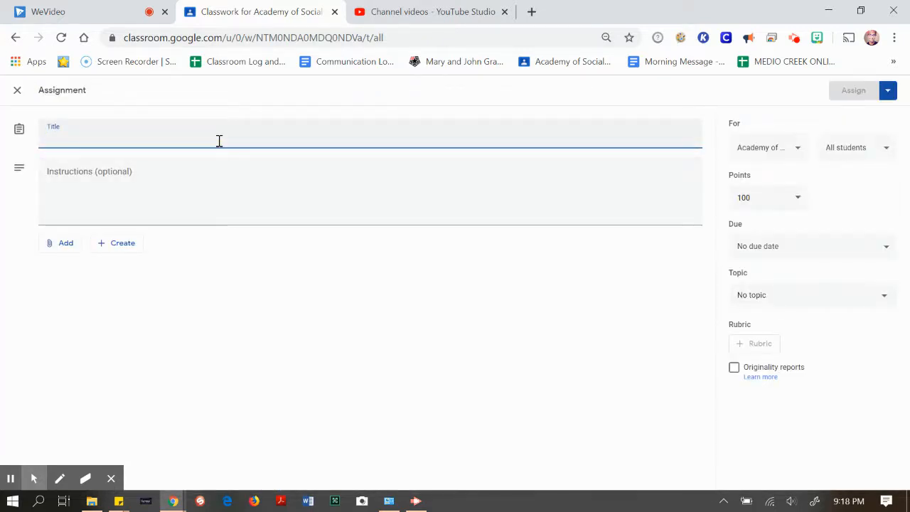
Step: Title the assignment "Monday April 6th: Read Aloud-Book Title", followed by "Read by" and the reader's first name in parentheses
type("Mr")
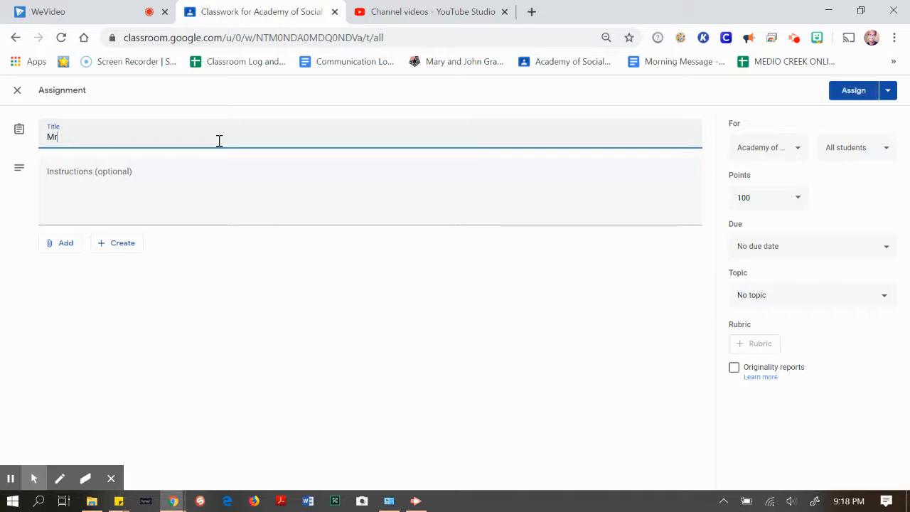
key("BackSpace")
type("April")
key("BackSpace")
key("BackSpace")
key("BackSpace")
key("BackSpace")
key("BackSpace")
type("Monday April 6th")
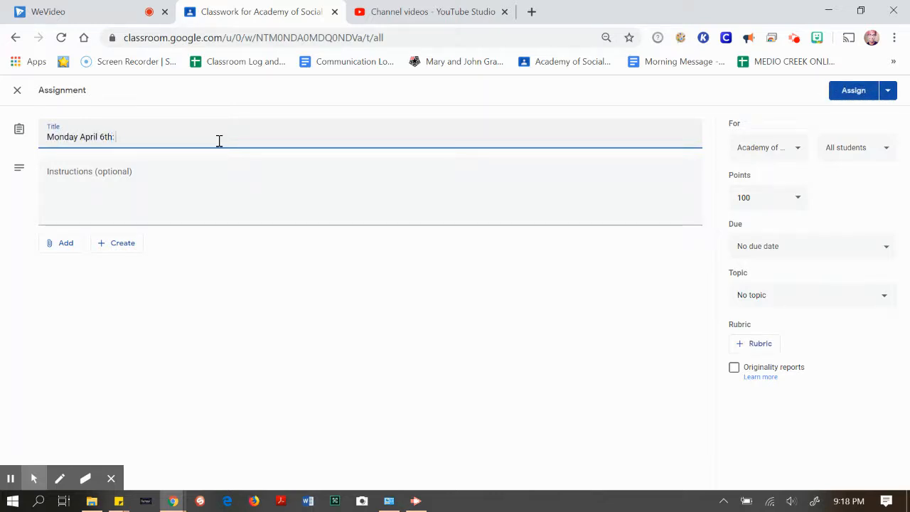
type(": Read Aloud-")
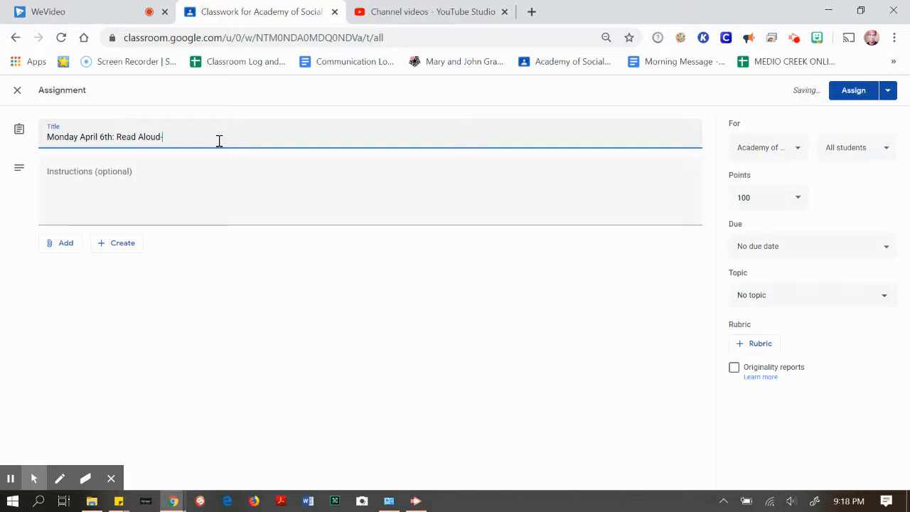
type("Book Title (Read by Kelly")
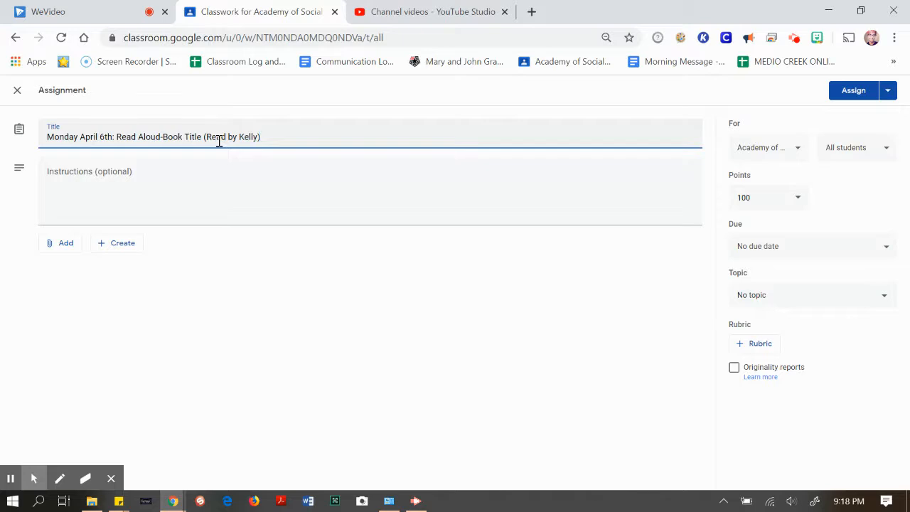
left_click(193, 199)
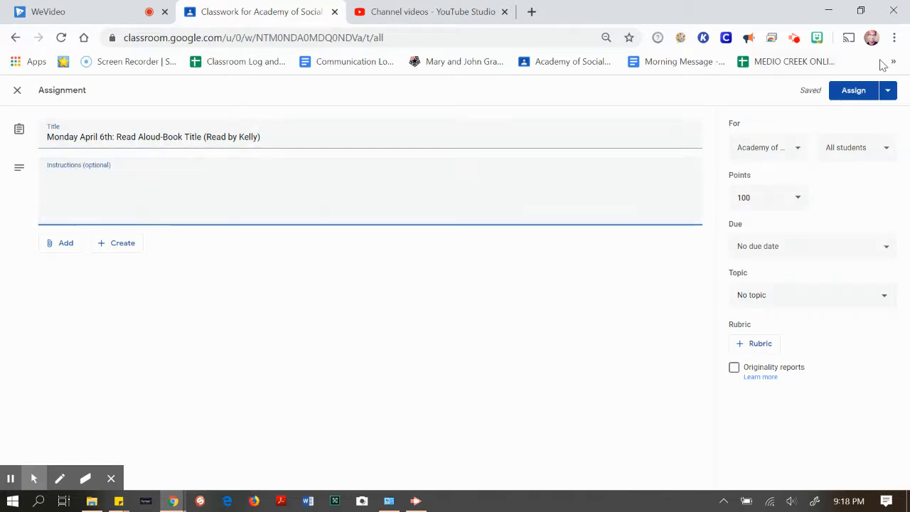
Step: Configure the assignment as ungraded, due April 12, 2020, under the Read Alouds topic
left_click(790, 201)
left_click(770, 226)
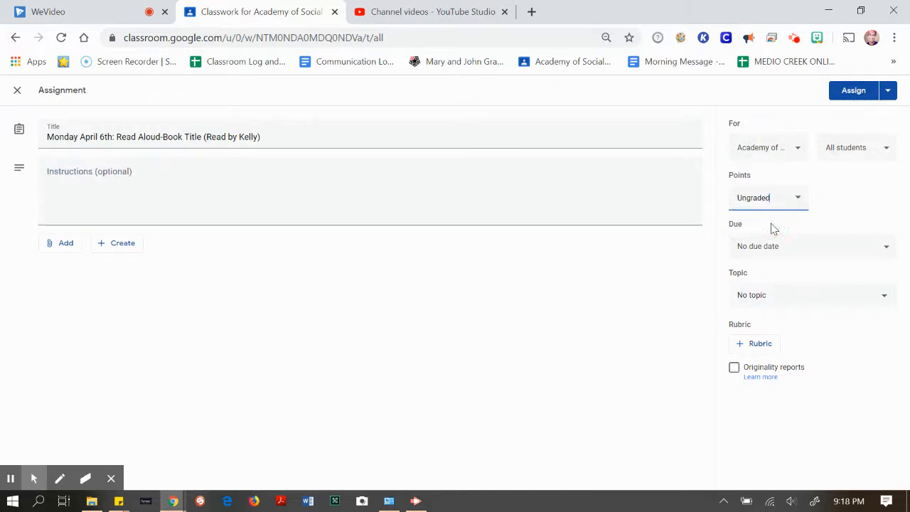
left_click(799, 248)
left_click(816, 295)
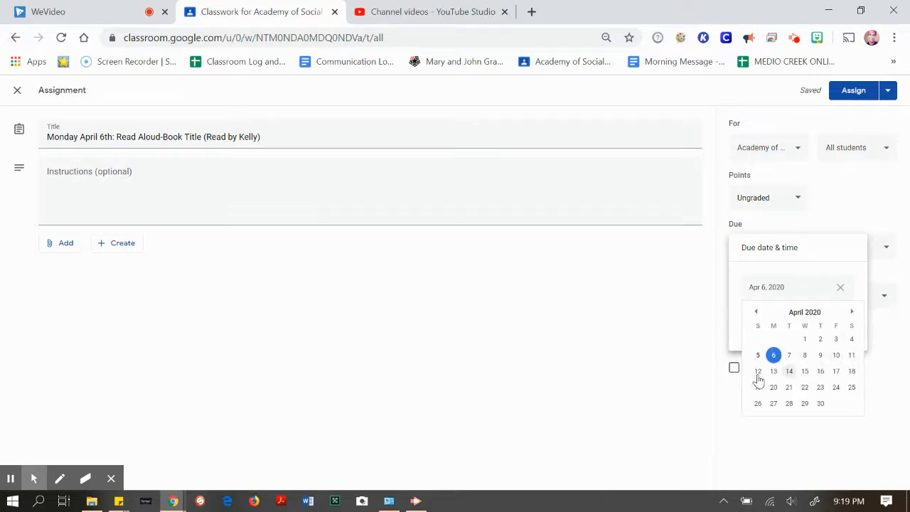
left_click(757, 372)
left_click(834, 319)
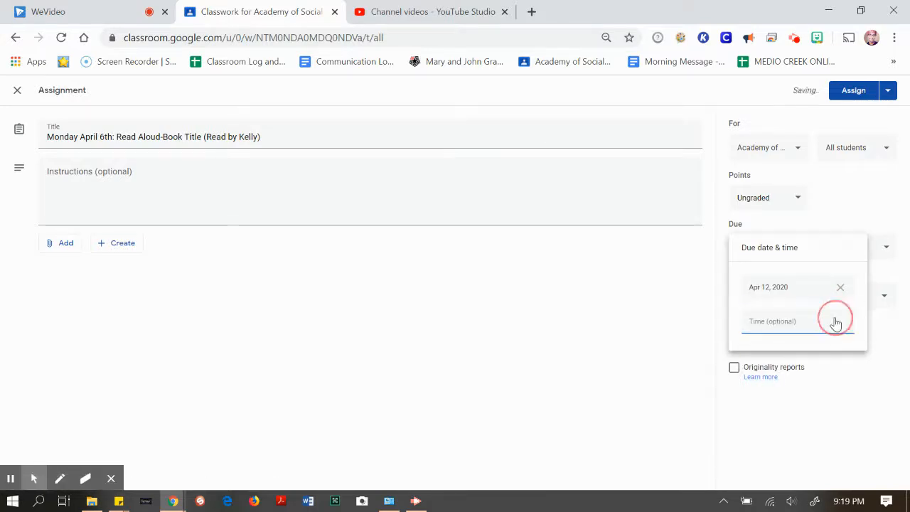
left_click(845, 410)
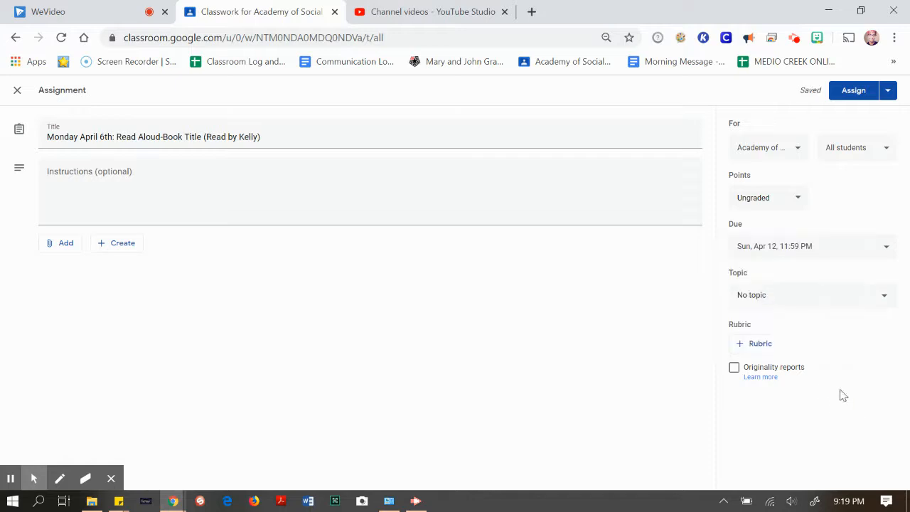
left_click(799, 303)
left_click(778, 343)
Step: Attach the published YouTube video to the assignment using its copied link
left_click(65, 243)
left_click(82, 317)
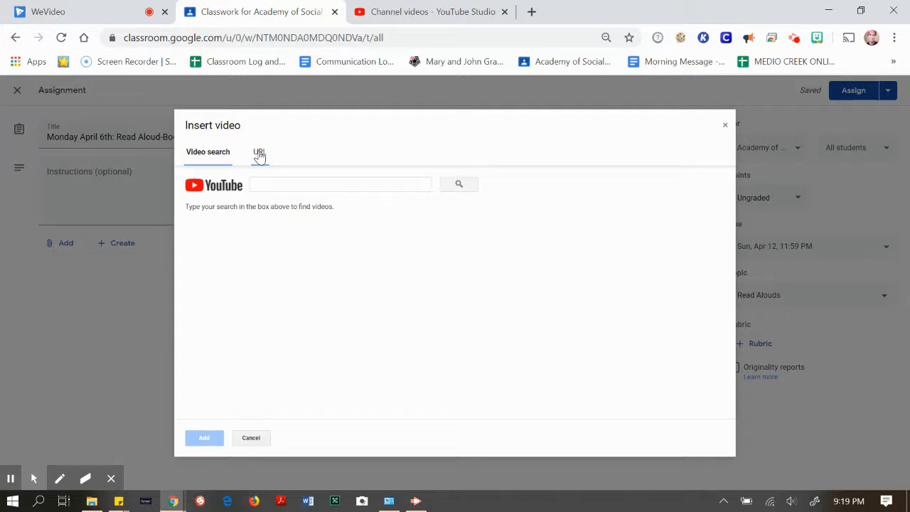
left_click(259, 154)
key("ctrl+v")
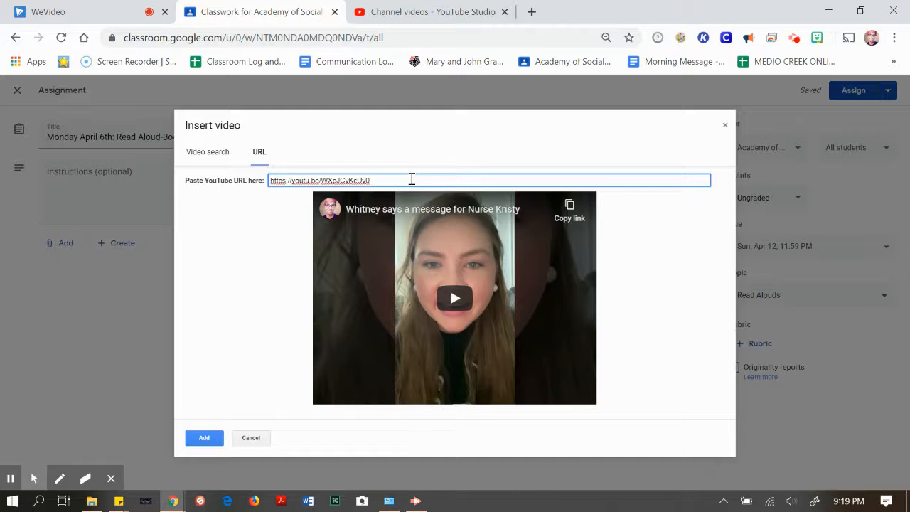
left_click(204, 438)
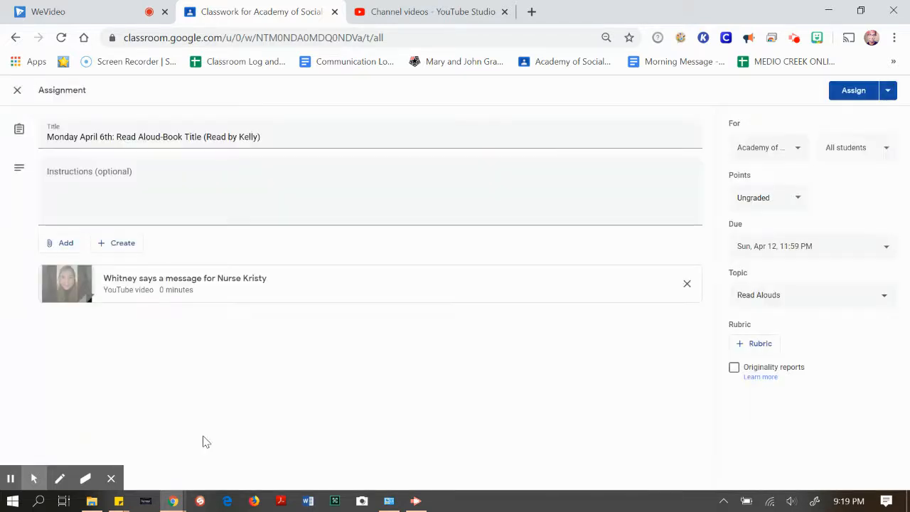
Step: Create a Google Forms attachment for the assignment, titled "Title of Book" with the description "Comprehension Check"
left_click(134, 246)
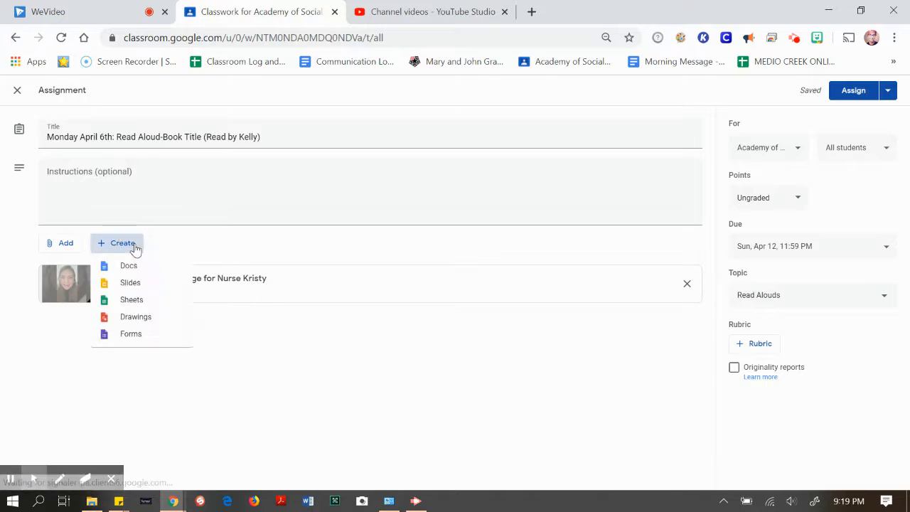
left_click(138, 334)
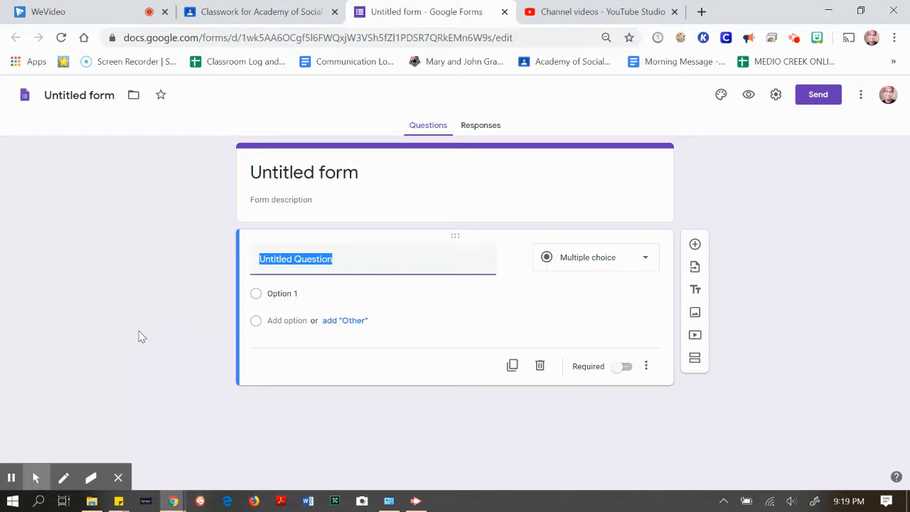
left_click(303, 177)
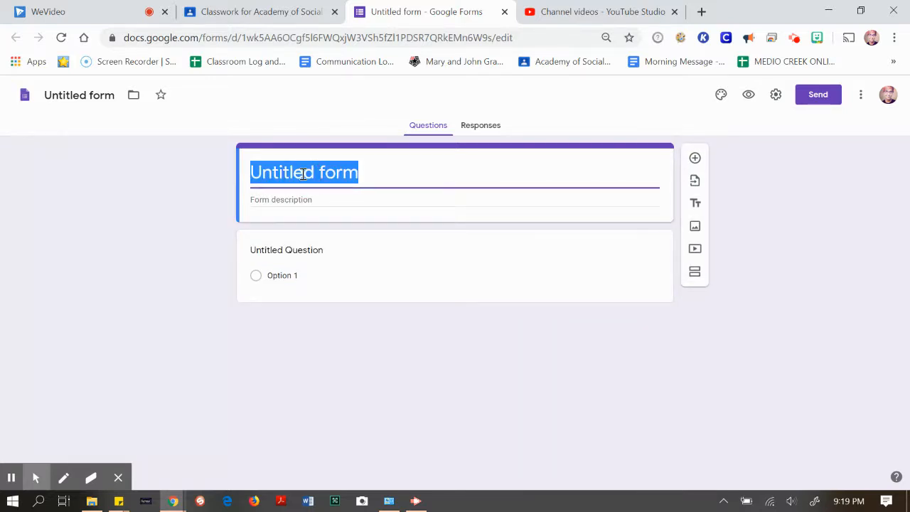
type("Titel")
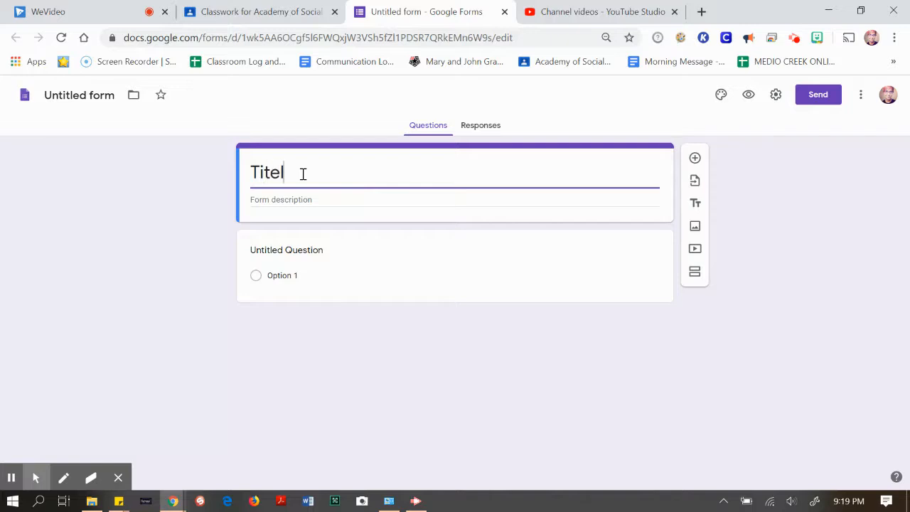
type(" of")
type("s")
key("BackSpace")
left_click(303, 200)
type("Comprehen")
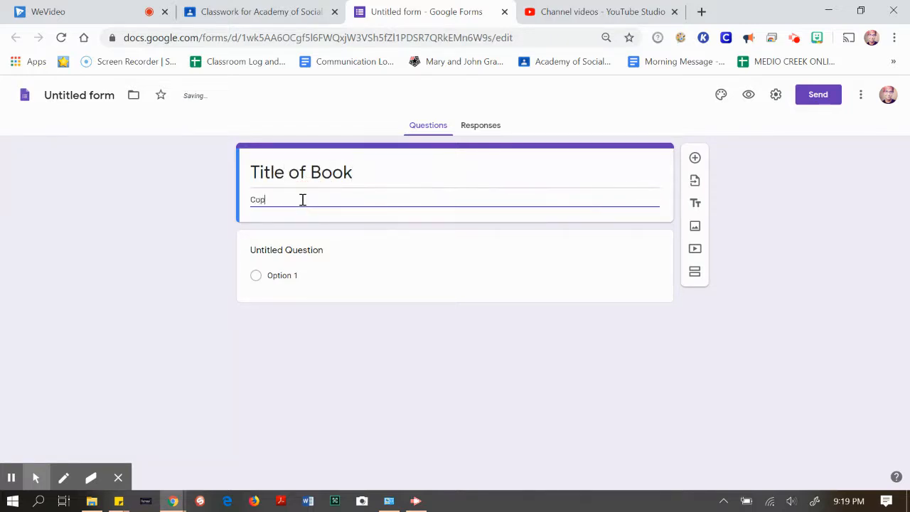
type("sion Check")
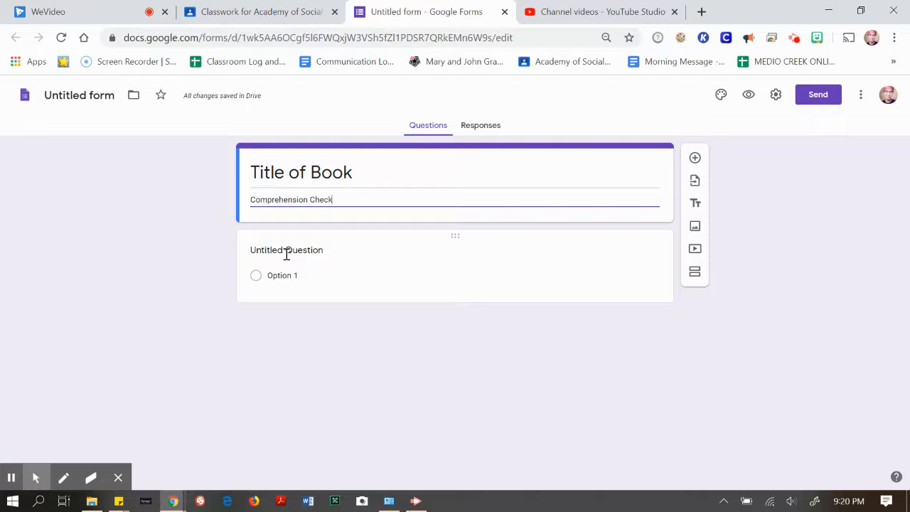
Step: Write the multiple-choice question "Who was the main character?" with three characters' first names as answer options
left_click(286, 254)
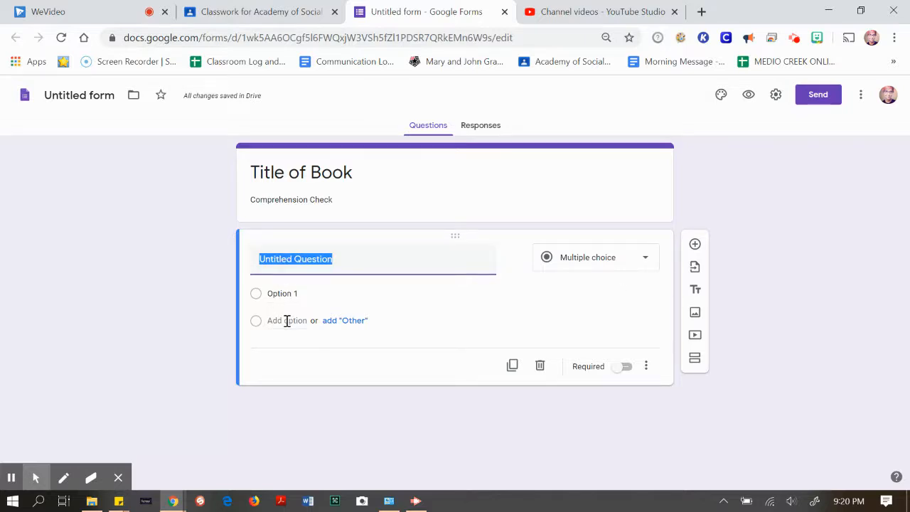
type("Who ")
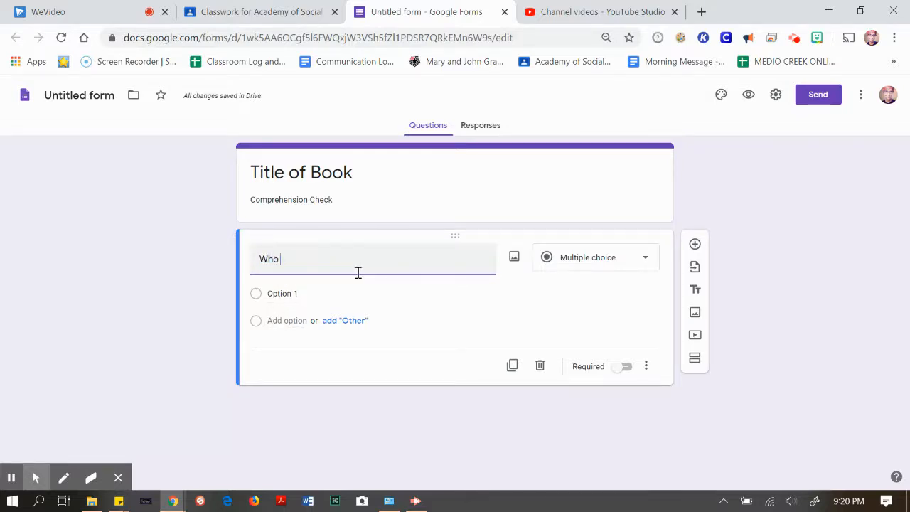
type("was the main")
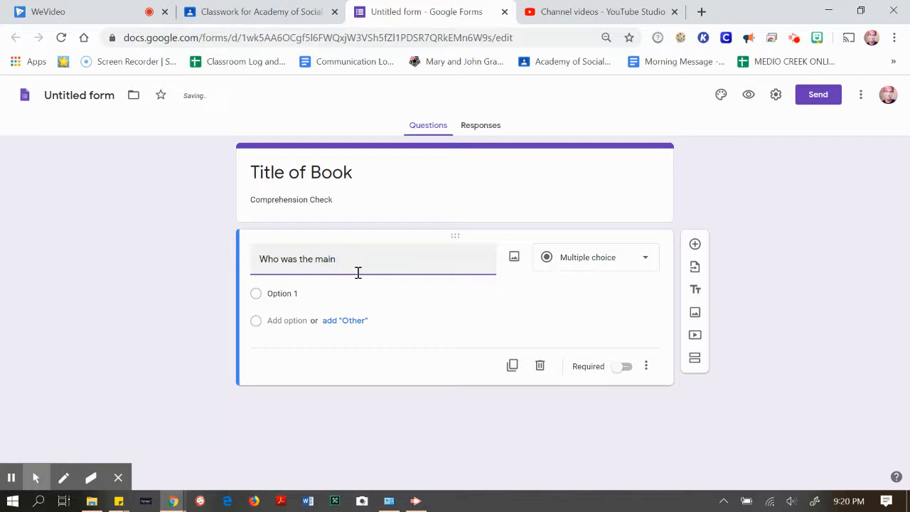
type(" character?")
left_click(284, 293)
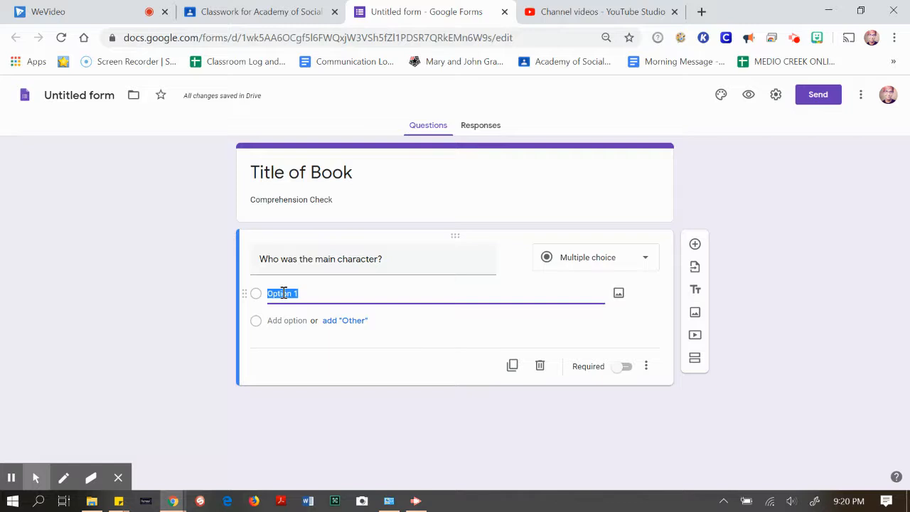
type("bob")
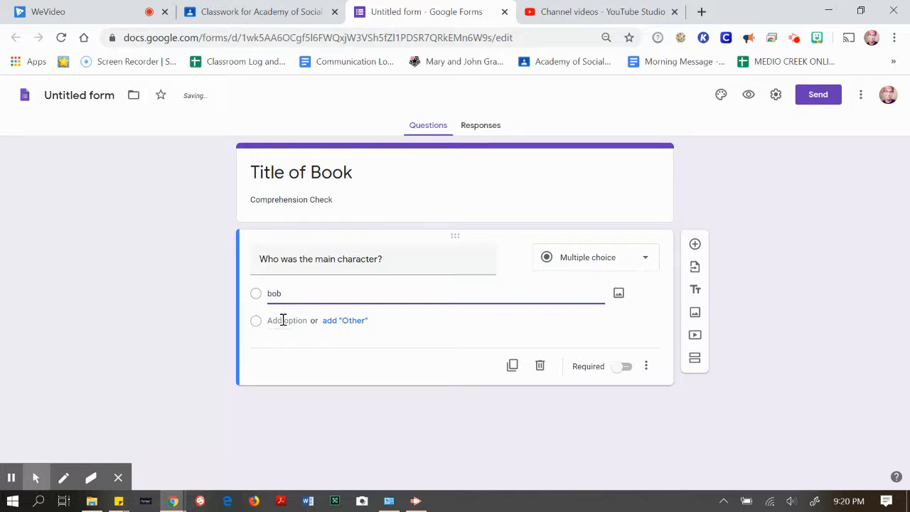
left_click(282, 320)
type("george")
left_click(288, 348)
type("fred")
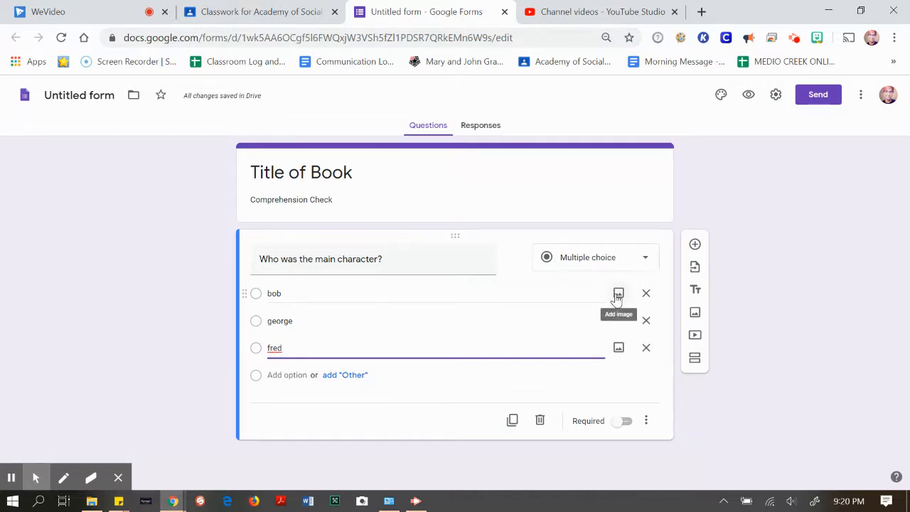
Step: Add the Big Bird picture from the Read Aloud Quiz Pictures folder to the first answer option and make the question required
left_click(618, 293)
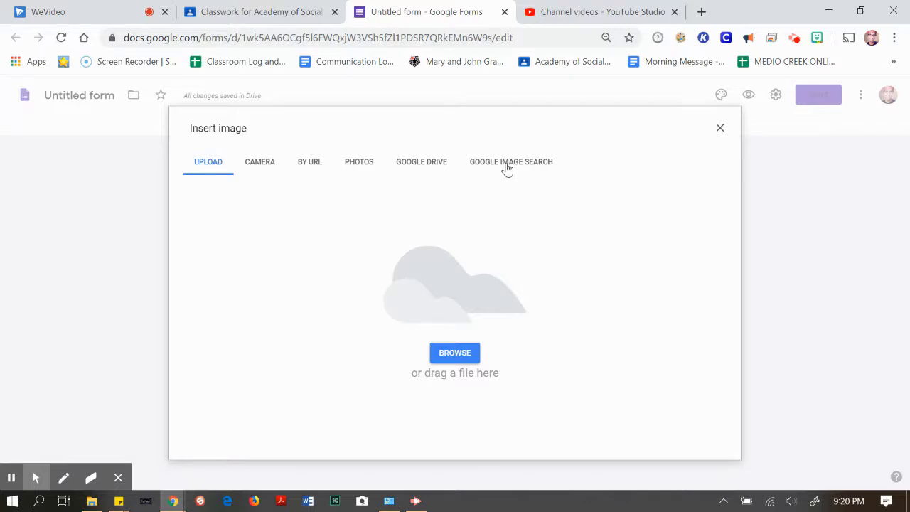
left_click(470, 353)
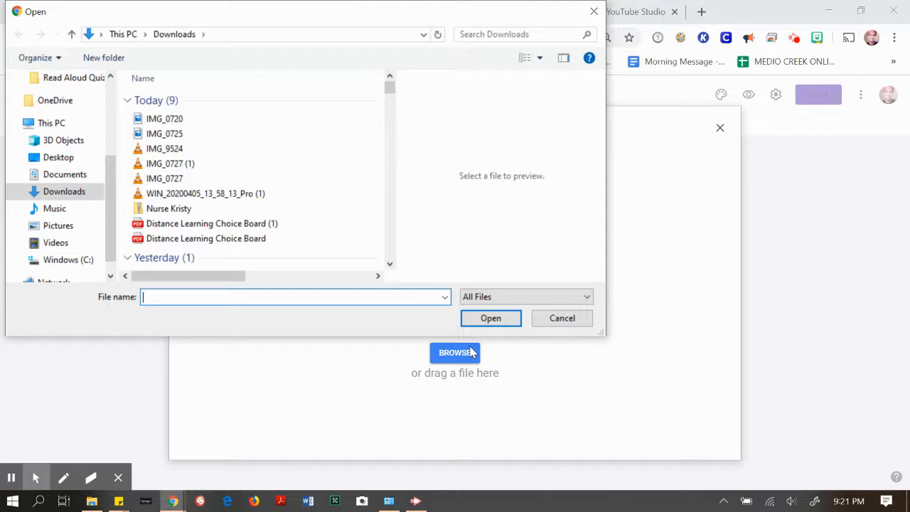
left_click(64, 232)
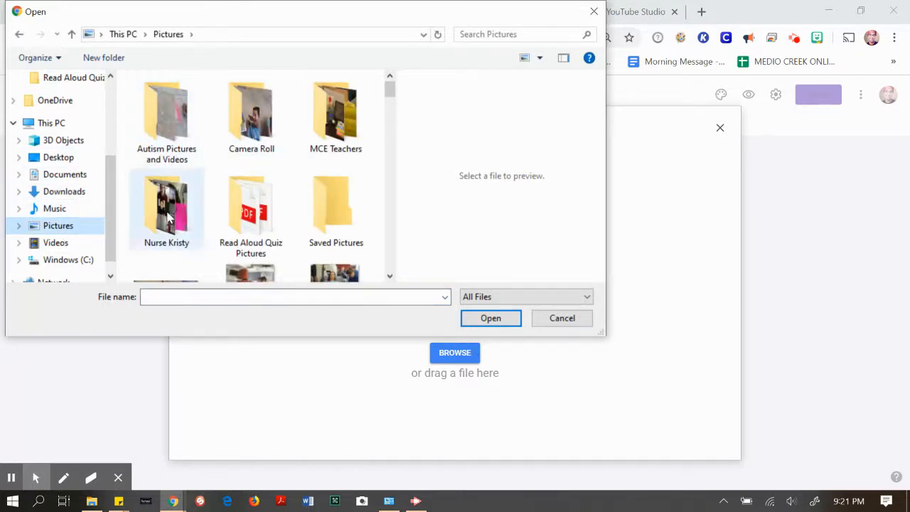
double_click(258, 244)
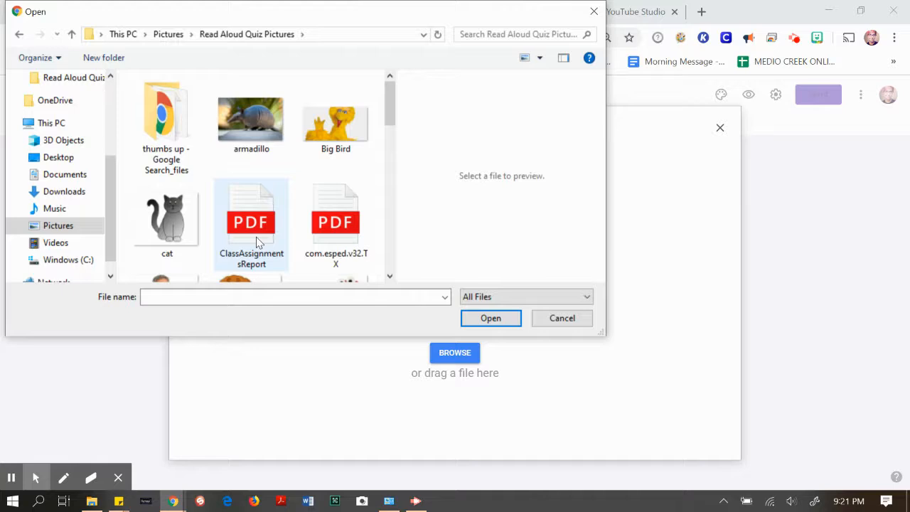
left_click(338, 136)
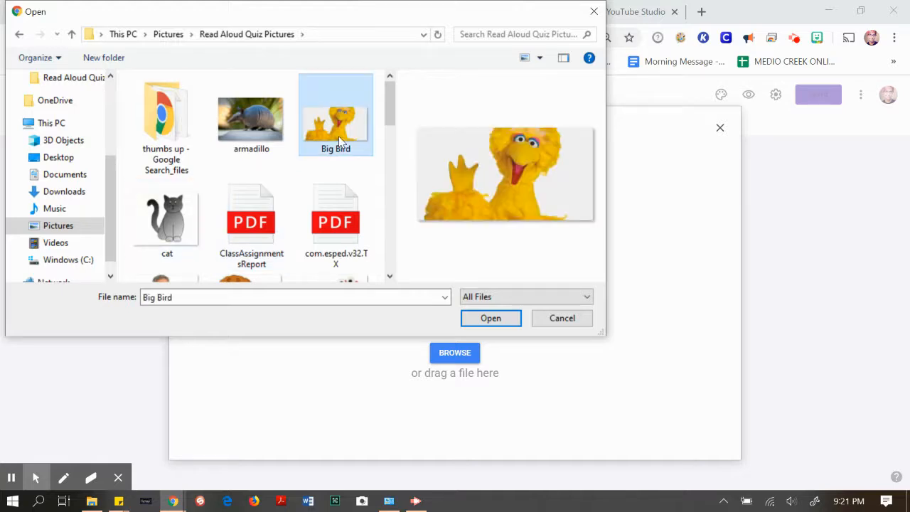
left_click(481, 324)
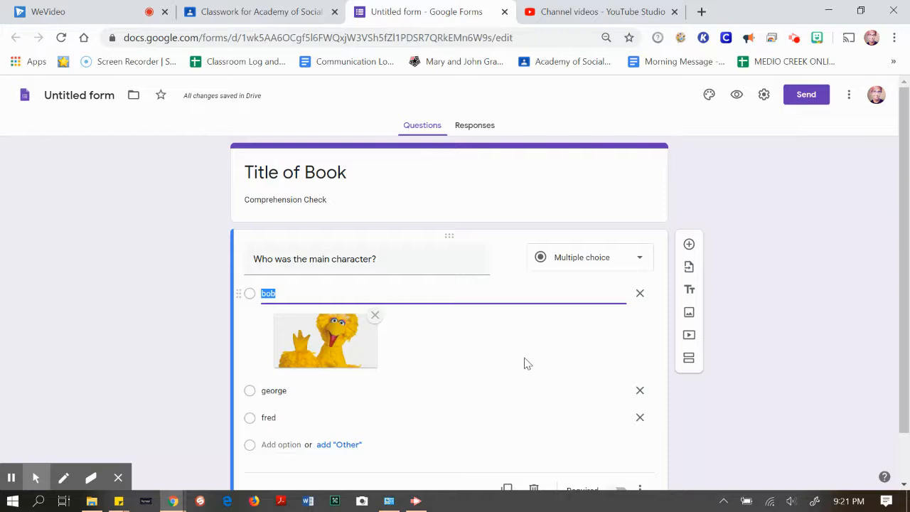
scroll(526, 362, "down", 1)
left_click(621, 441)
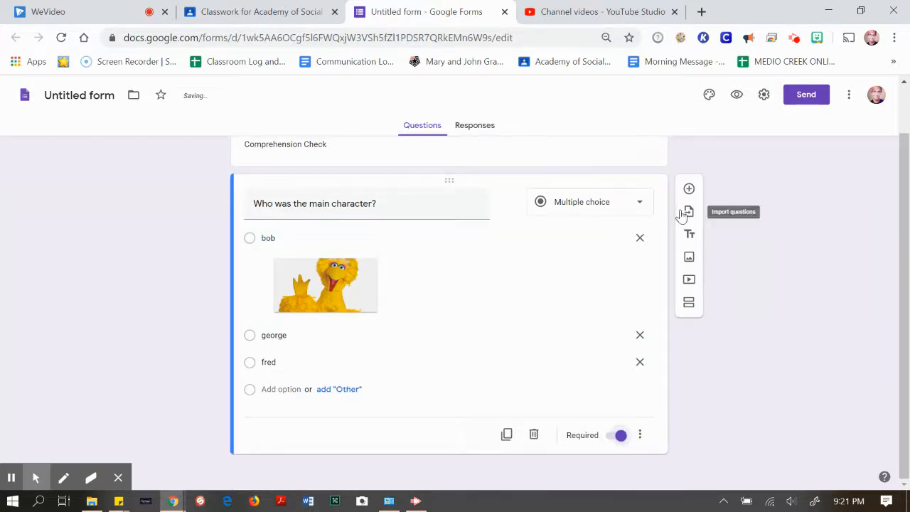
Step: Add a second multiple-choice question, "Did you like this book?", with the suggested answers Yes and No
left_click(688, 188)
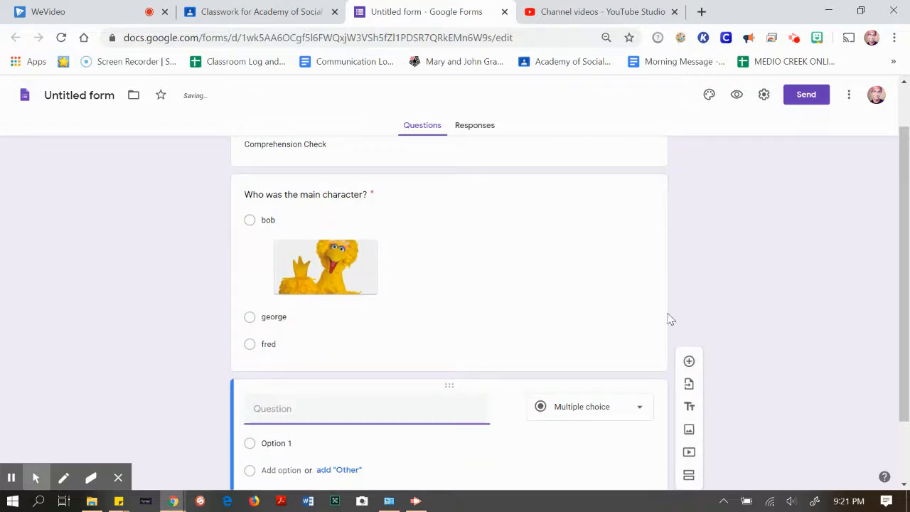
scroll(688, 368, "down", 2)
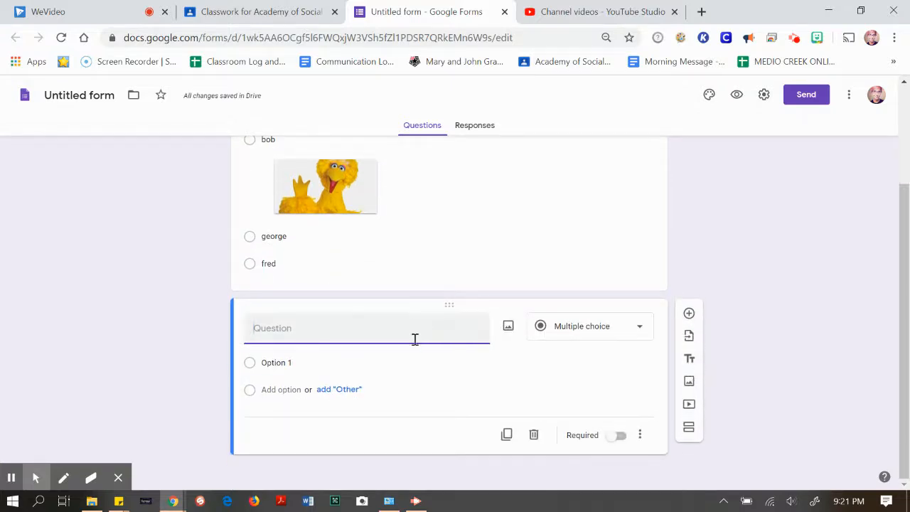
type("Did you like this book?")
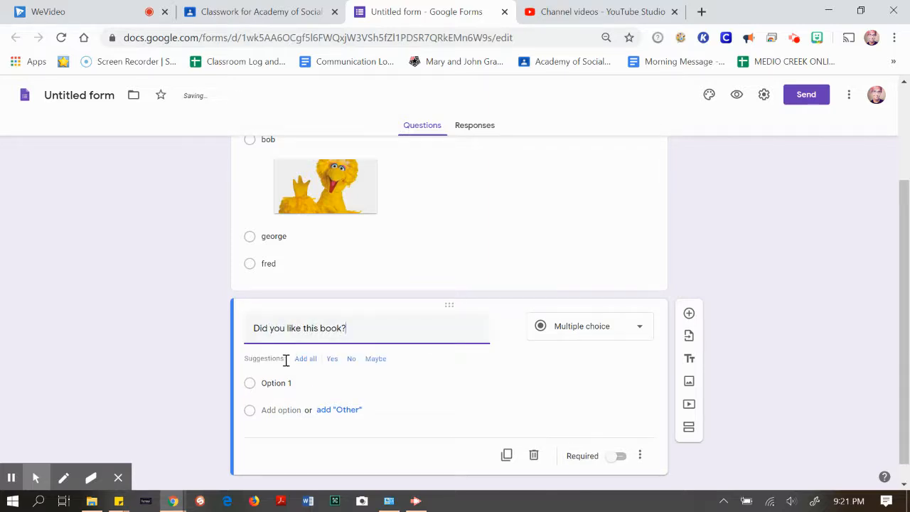
left_click(331, 363)
left_click(331, 359)
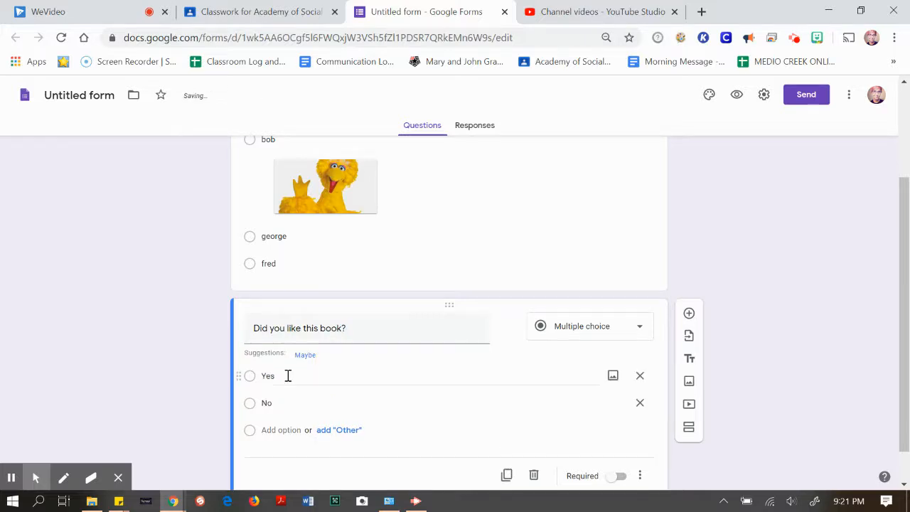
Step: Add the "yes" picture from the Read Aloud Quiz Pictures folder to the Yes answer option
left_click(612, 375)
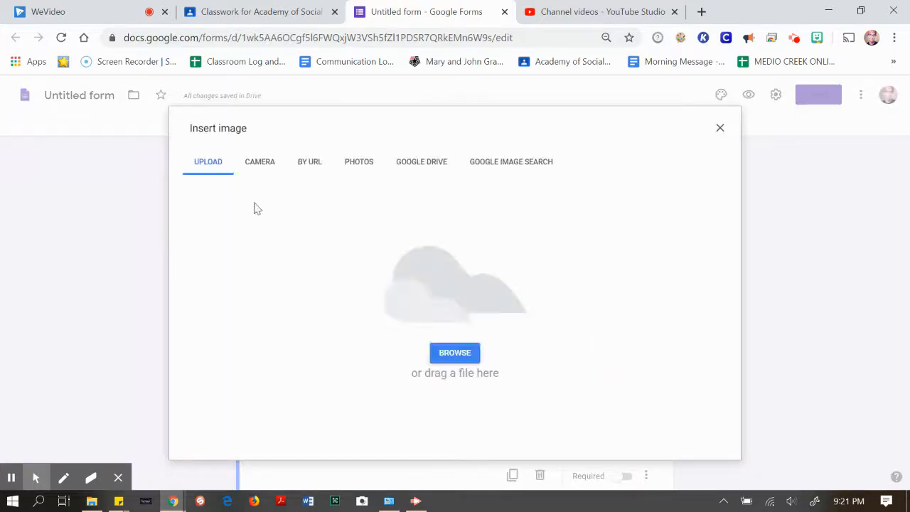
left_click(452, 359)
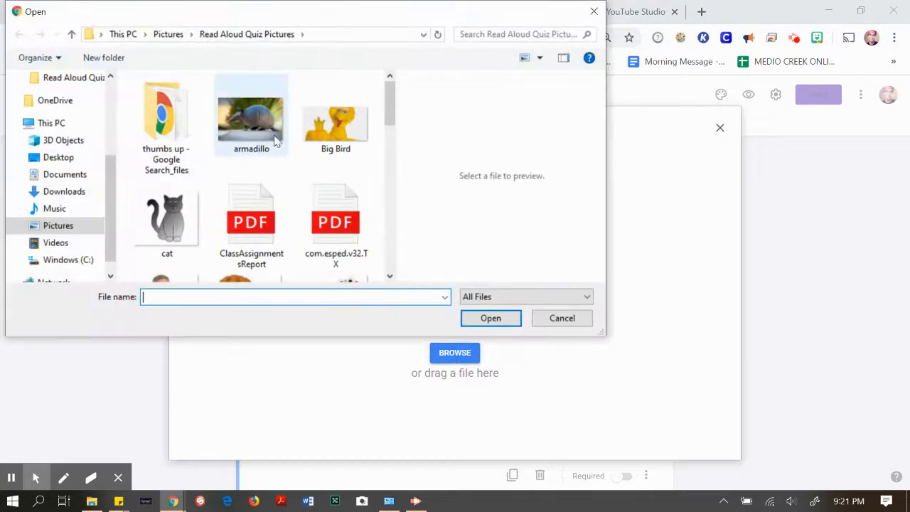
scroll(274, 142, "down", 5)
scroll(273, 137, "down", 3)
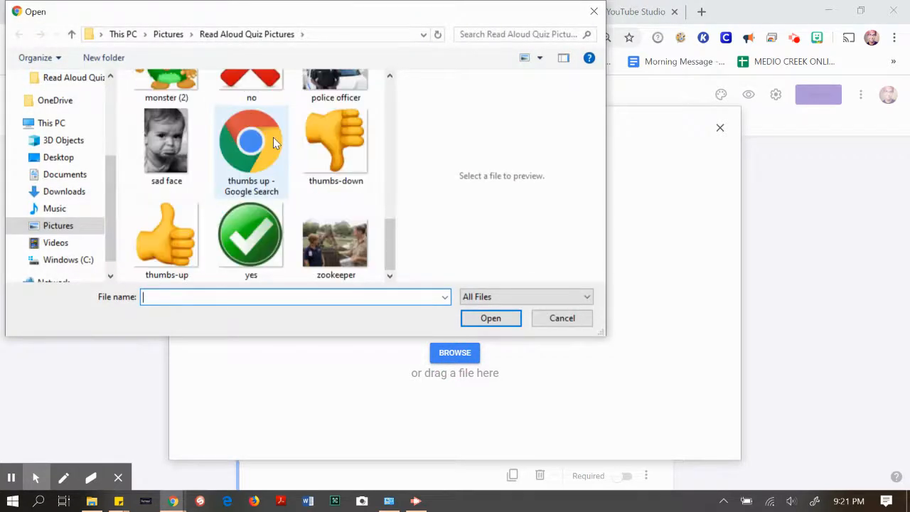
left_click(258, 226)
left_click(489, 318)
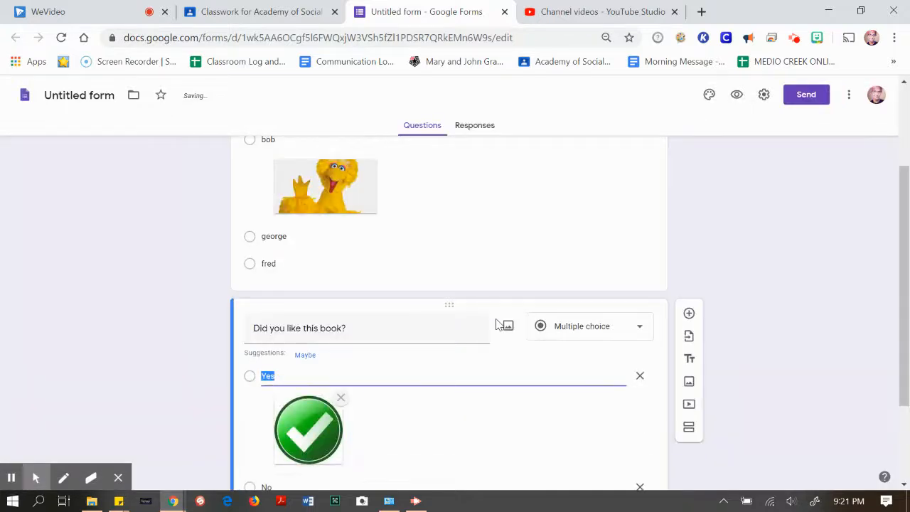
Step: Add the "no" picture from the Read Aloud Quiz Pictures folder to the No answer option and make the question required
left_click(611, 363)
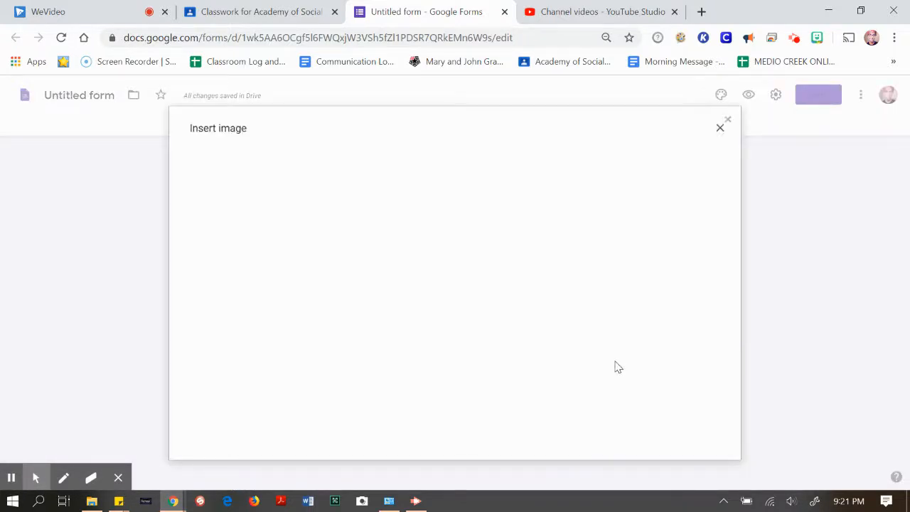
left_click(452, 351)
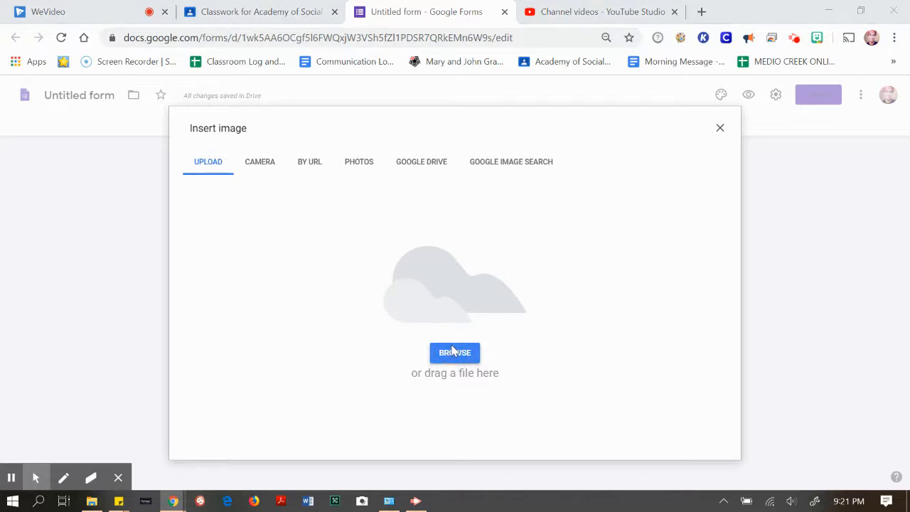
scroll(252, 235, "down", 7)
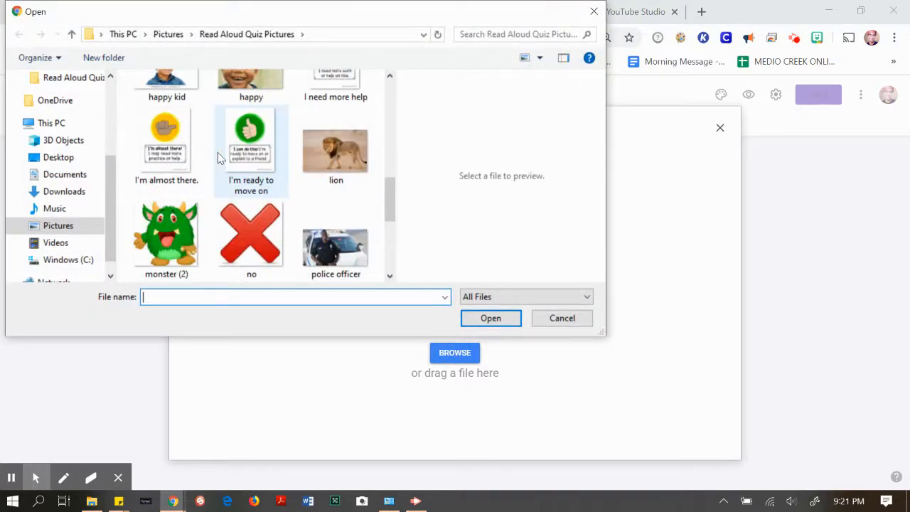
double_click(252, 234)
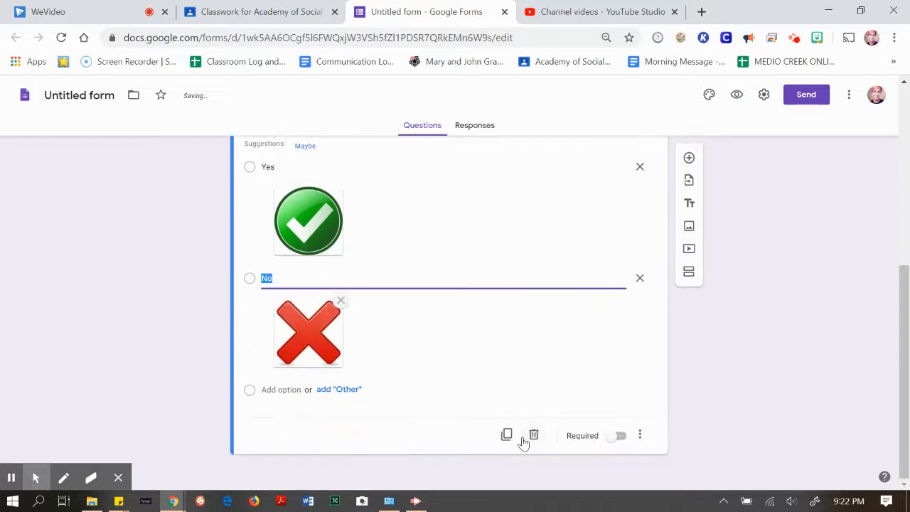
left_click(620, 436)
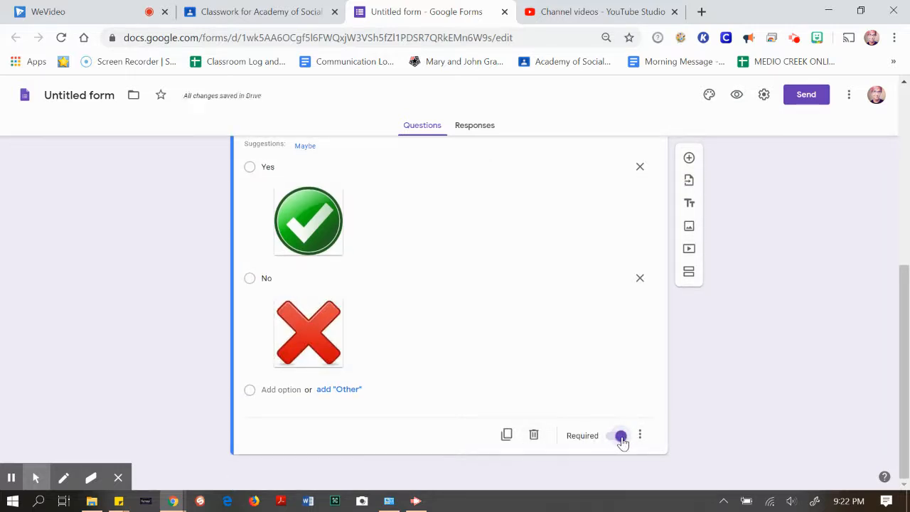
Step: Preview the quiz form, look through both questions with their picture answers, and close the preview
scroll(766, 412, "up", 2)
scroll(766, 412, "up", 3)
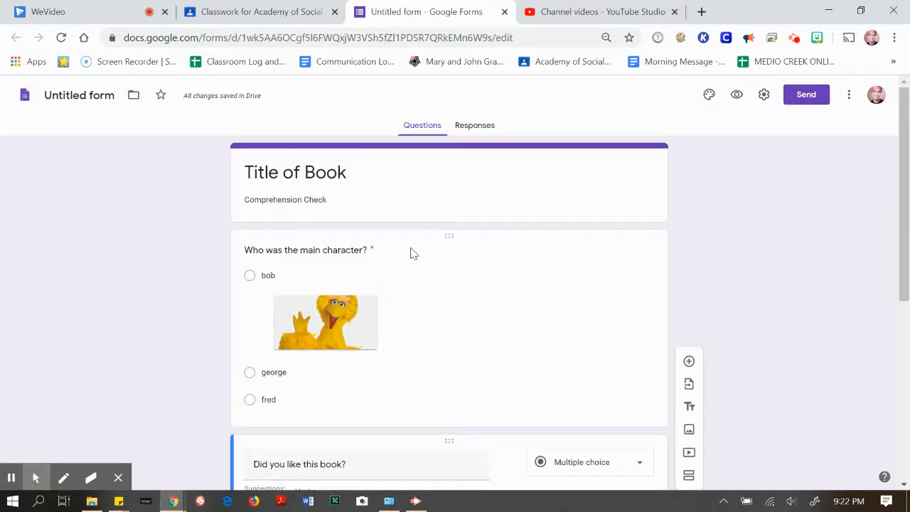
left_click(737, 104)
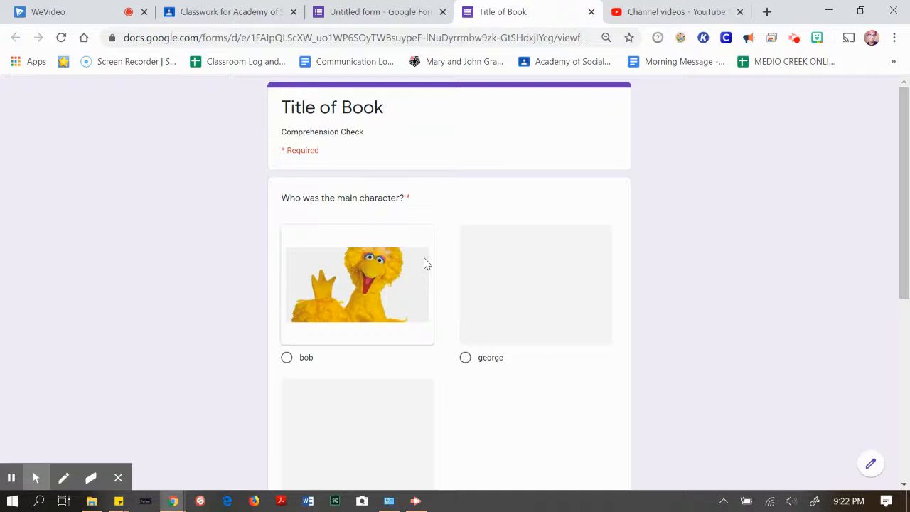
scroll(424, 262, "down", 5)
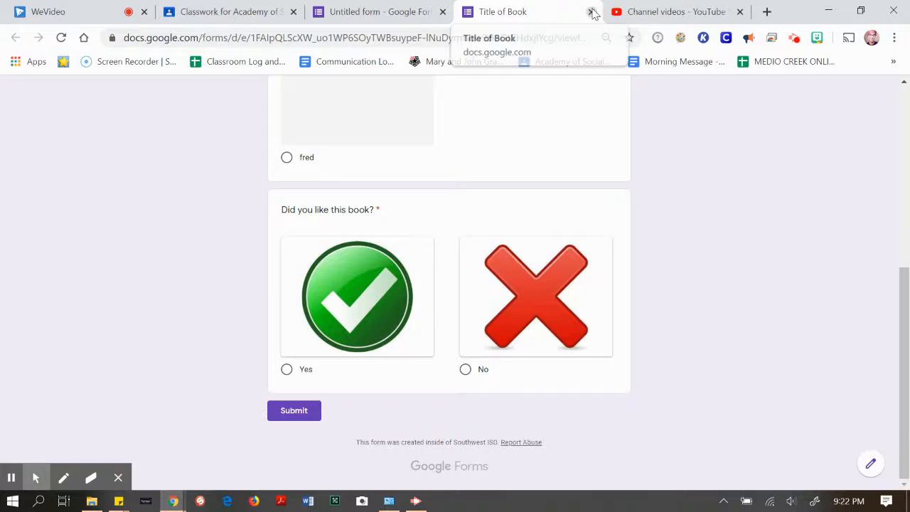
left_click(592, 12)
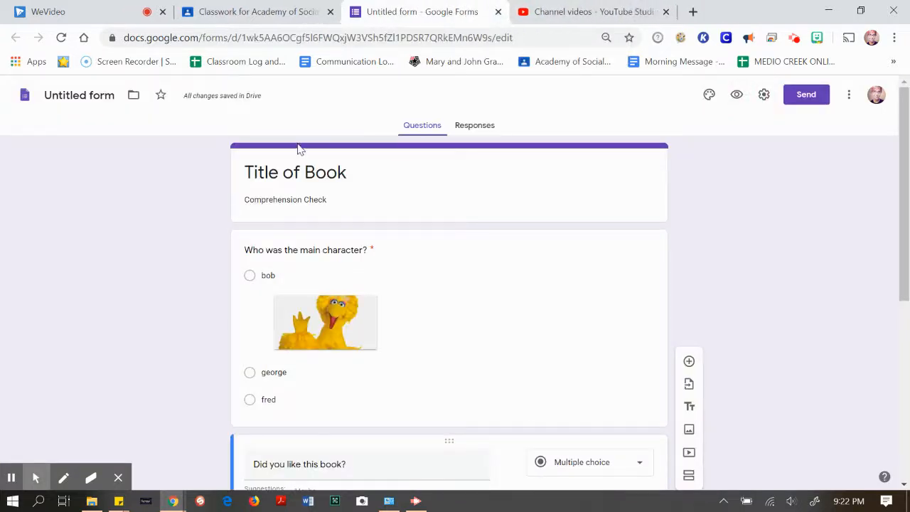
Step: Name the form file "Title of Book", close the form, and return to the Google Classroom assignment
left_click(100, 93)
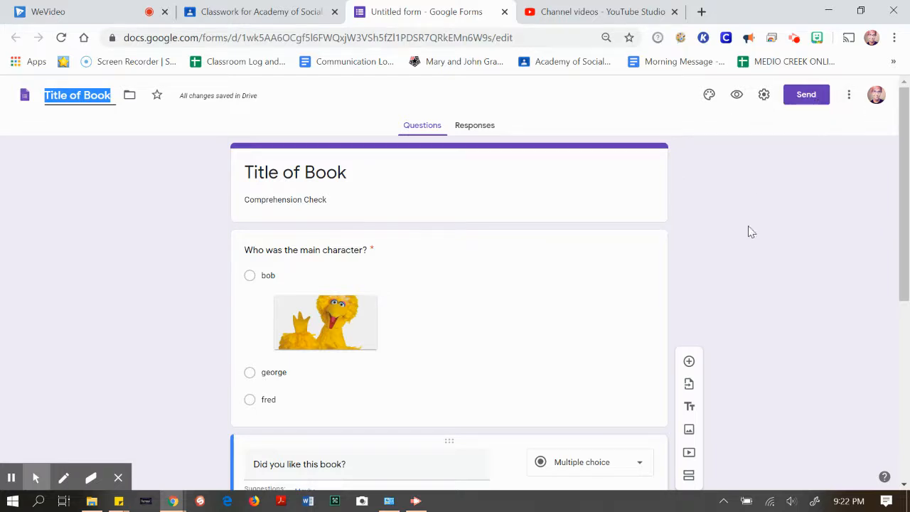
left_click(503, 12)
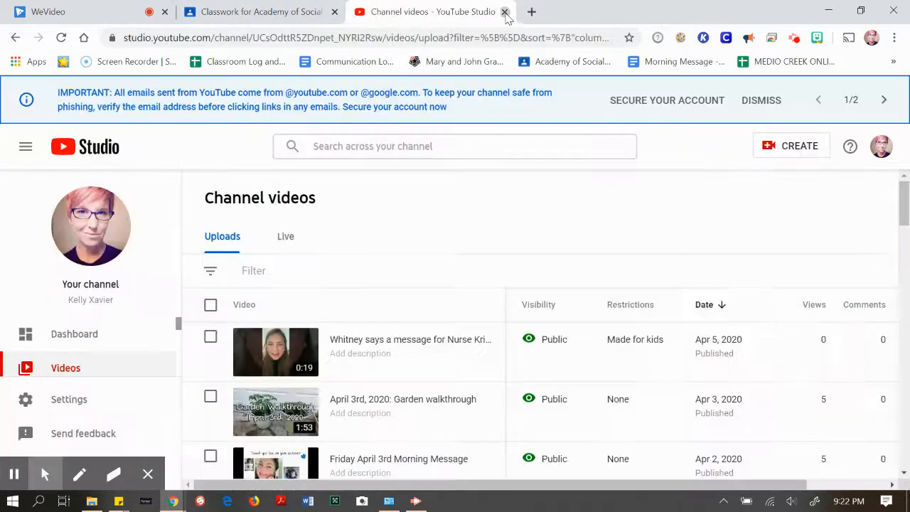
left_click(263, 7)
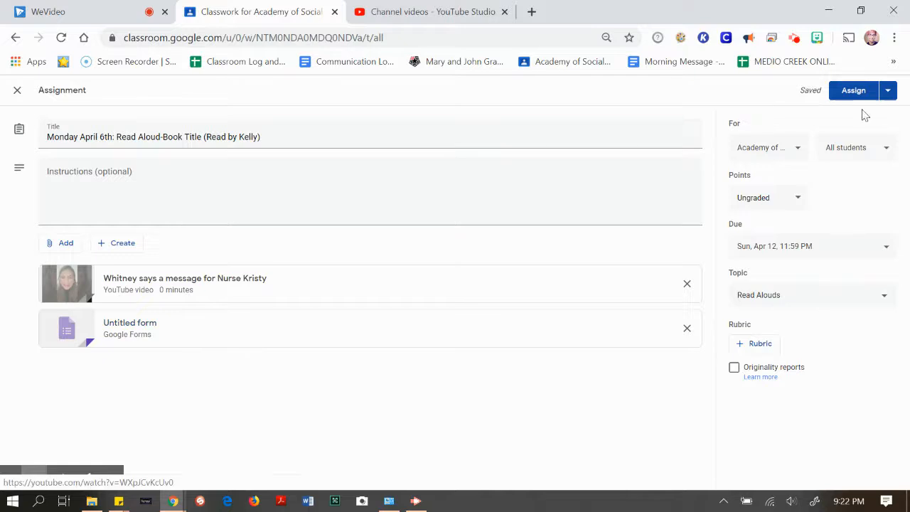
Step: Schedule the read-aloud assignment for Apr 7, 2020 at 8:00 AM
left_click(887, 91)
left_click(863, 116)
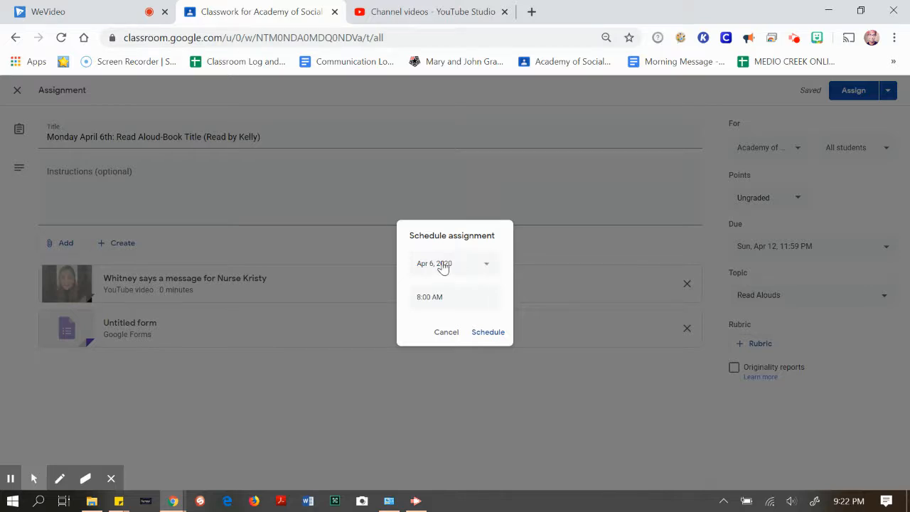
left_click(487, 269)
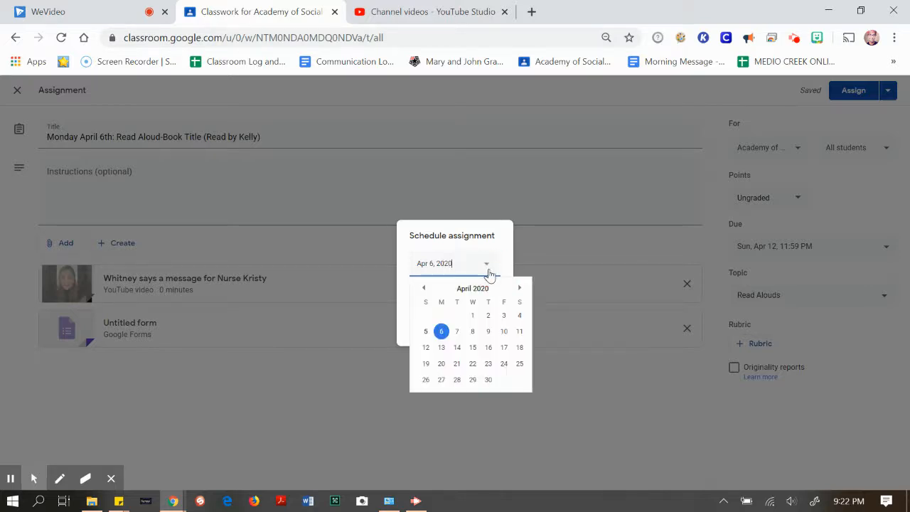
left_click(458, 334)
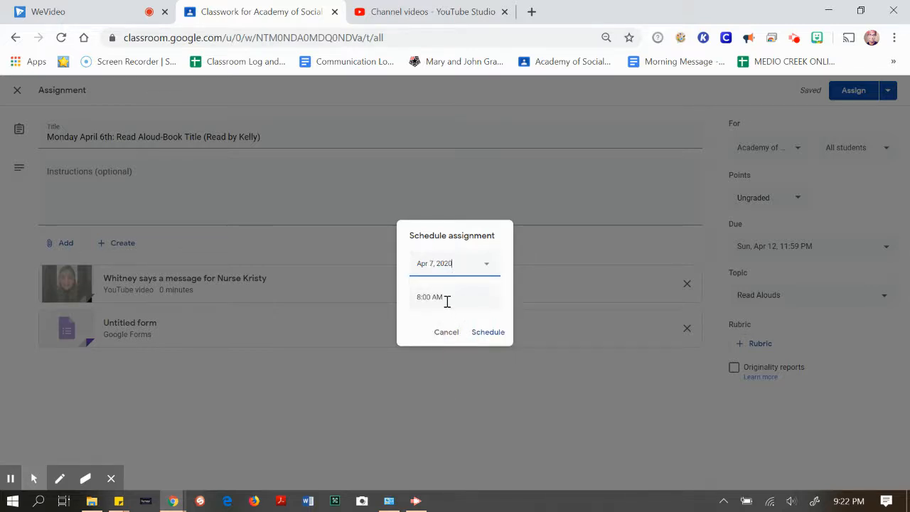
left_click(486, 333)
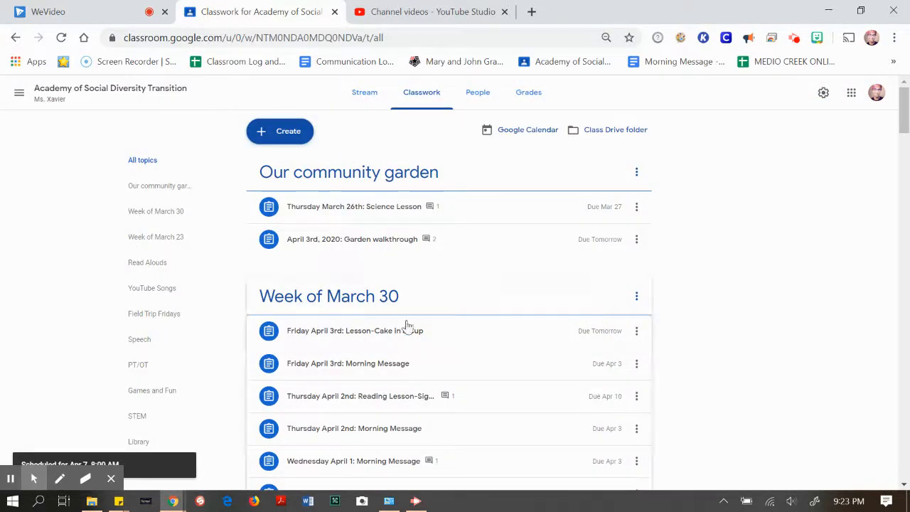
Step: Open the scheduled Monday April 6th read-aloud assignment under the Read Alouds topic for editing
scroll(486, 336, "down", 9)
scroll(383, 324, "down", 5)
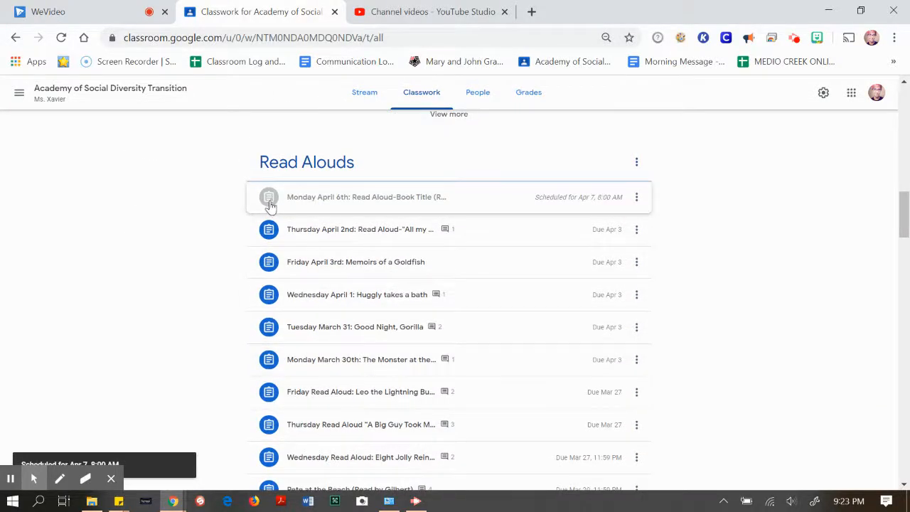
left_click(636, 204)
left_click(615, 220)
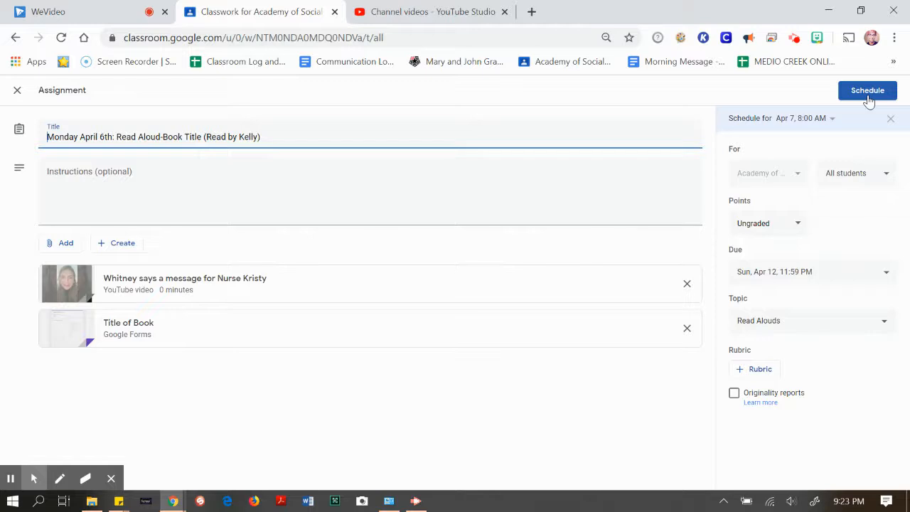
left_click(795, 40)
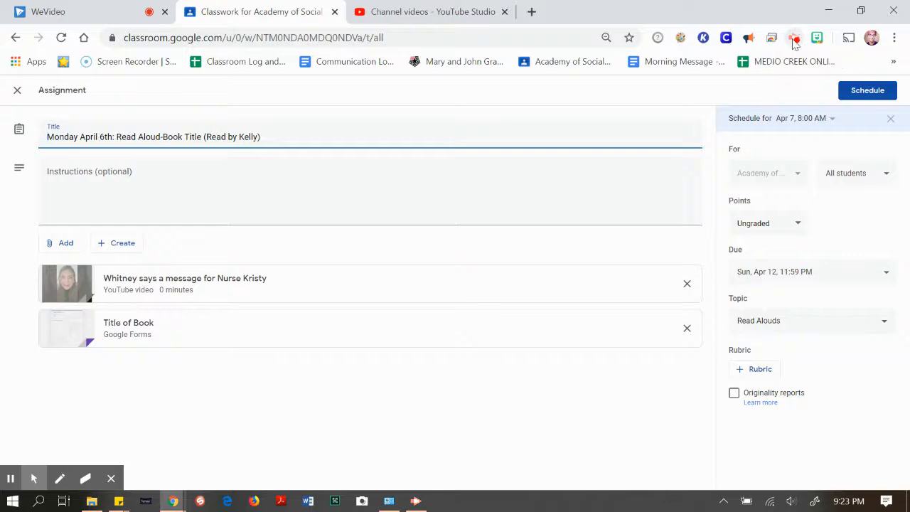